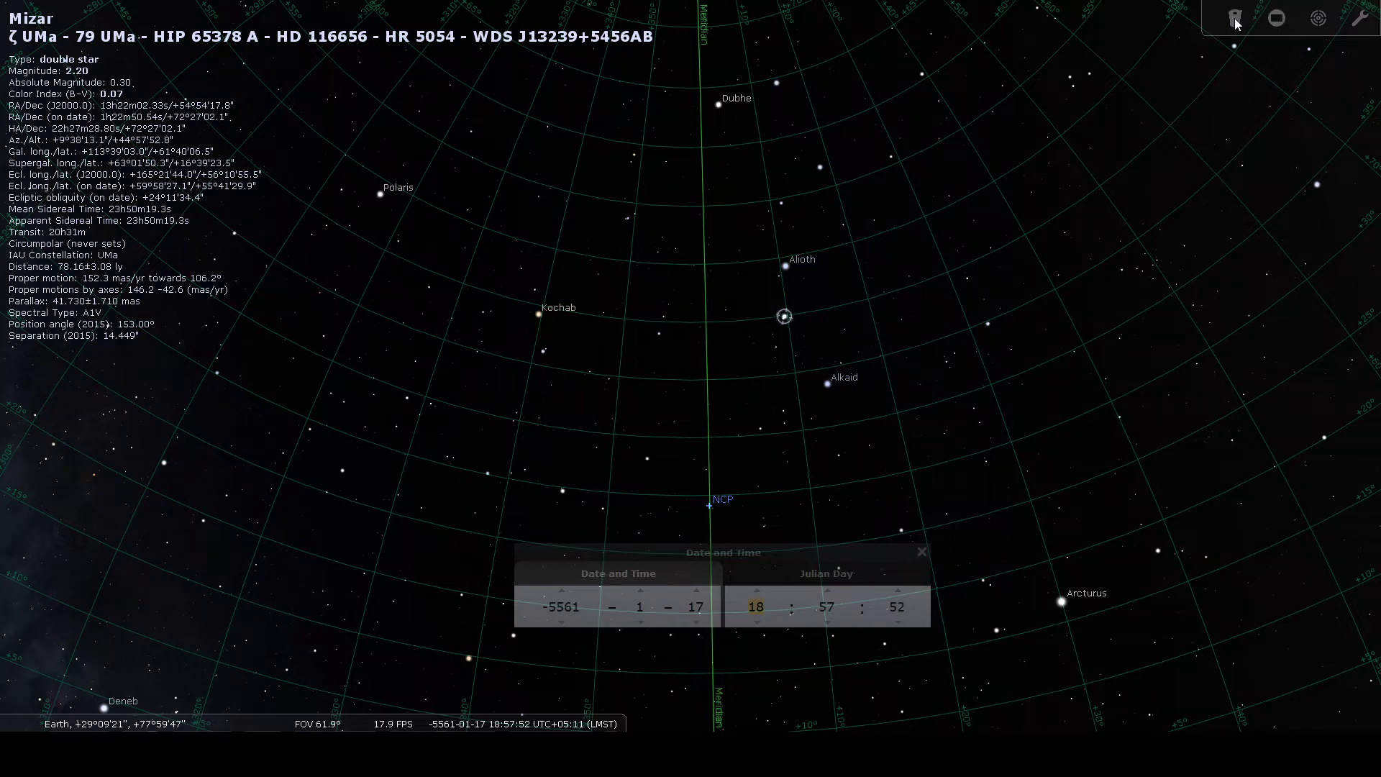
View Mizar and Alcor through the ocular, and return to the wide sky view around the north celestial pole
left_click(1236, 21)
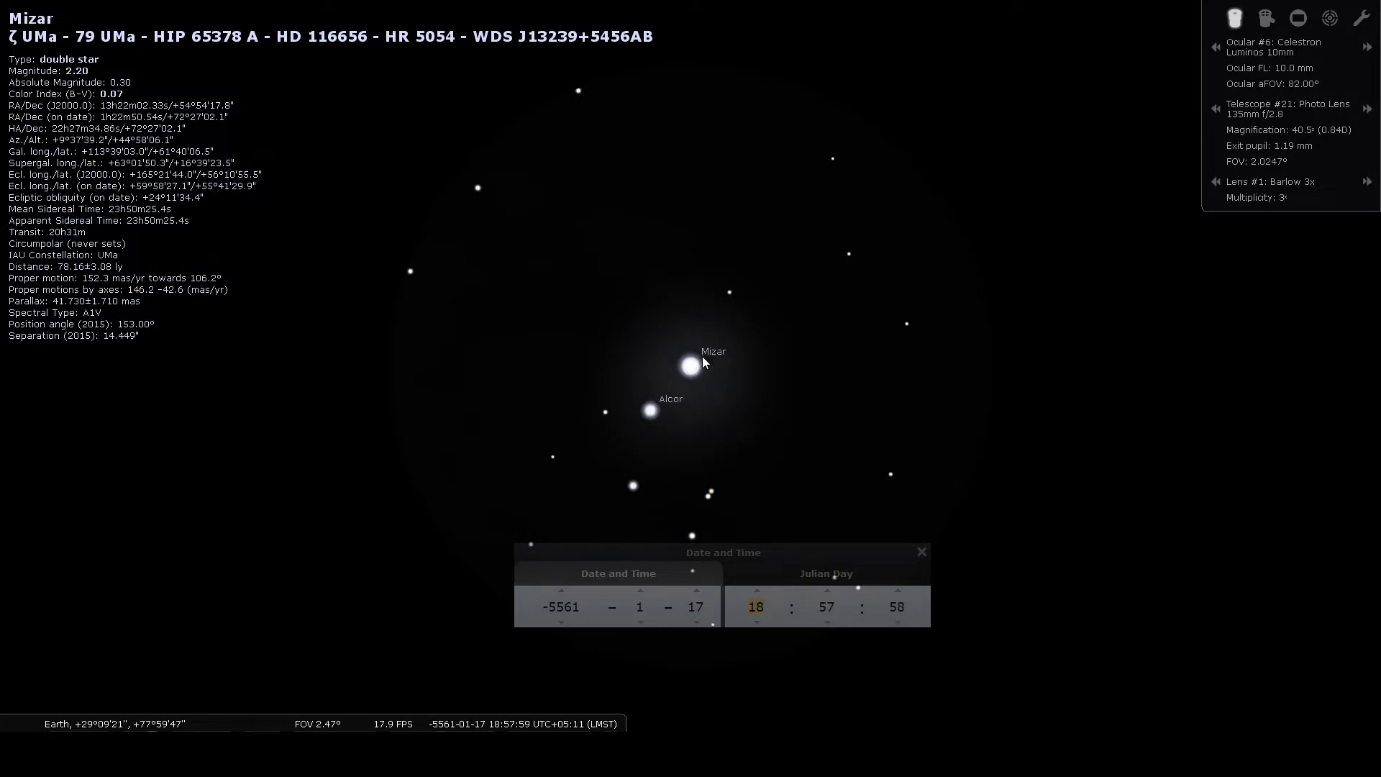
left_click(1234, 20)
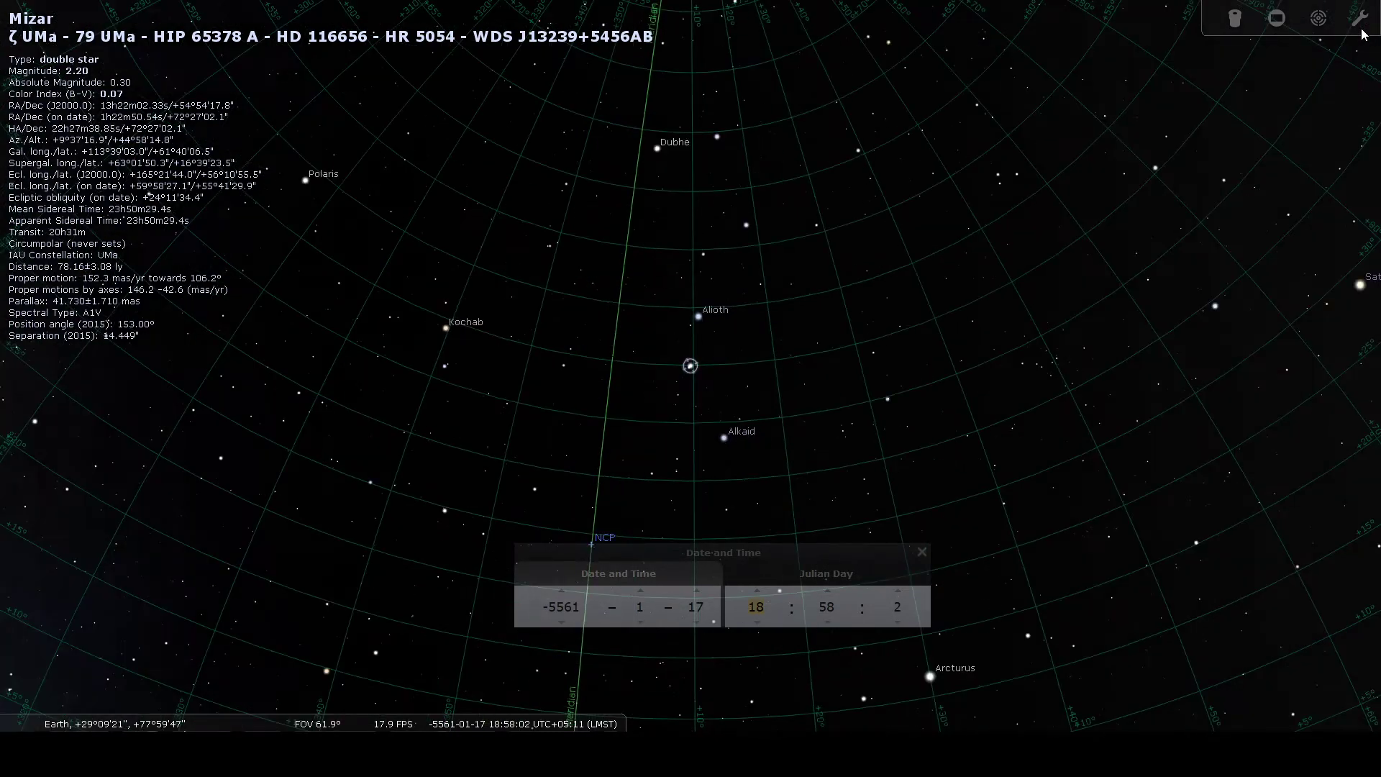
left_click_drag(993, 513, 1071, 383)
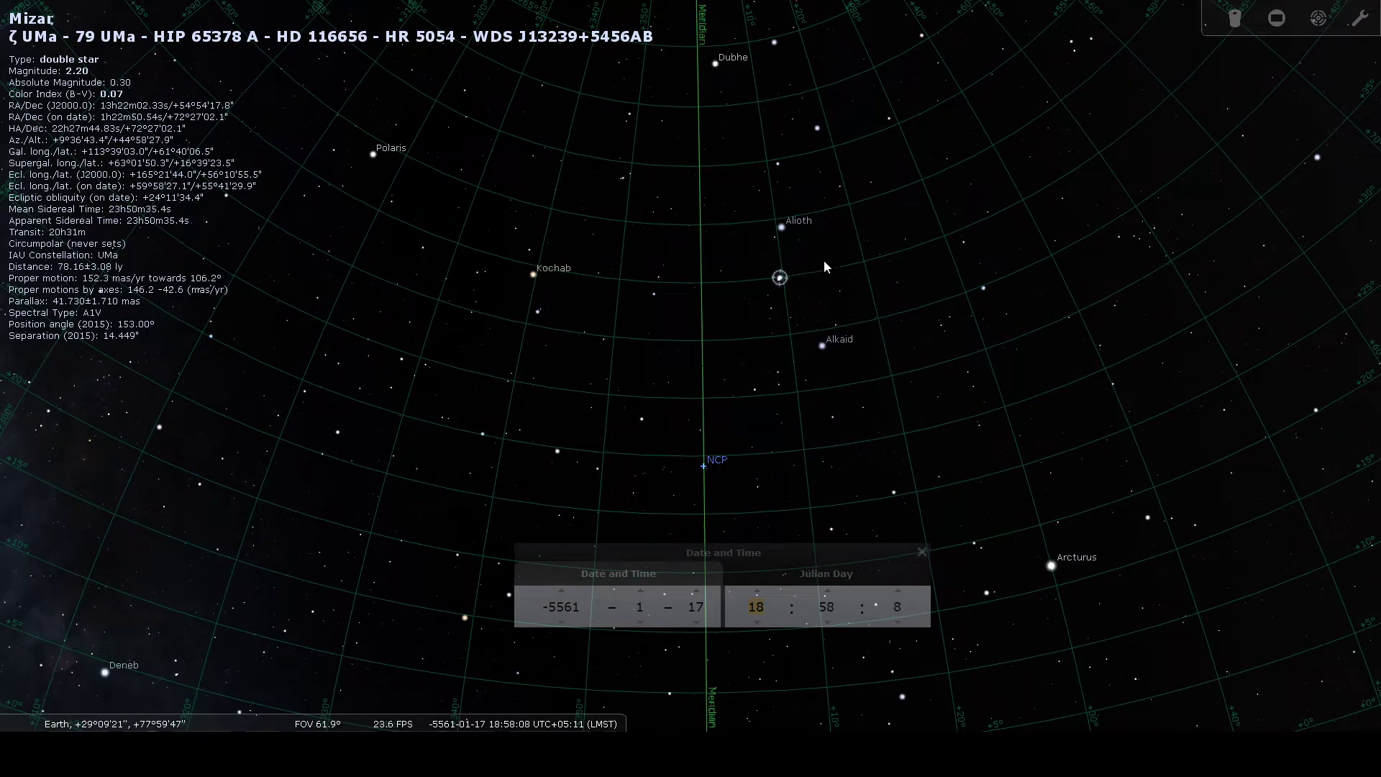
Advance the simulated time to 20:29 on the same date to bring Mizar to the meridian line
left_click(827, 591)
left_click(827, 591)
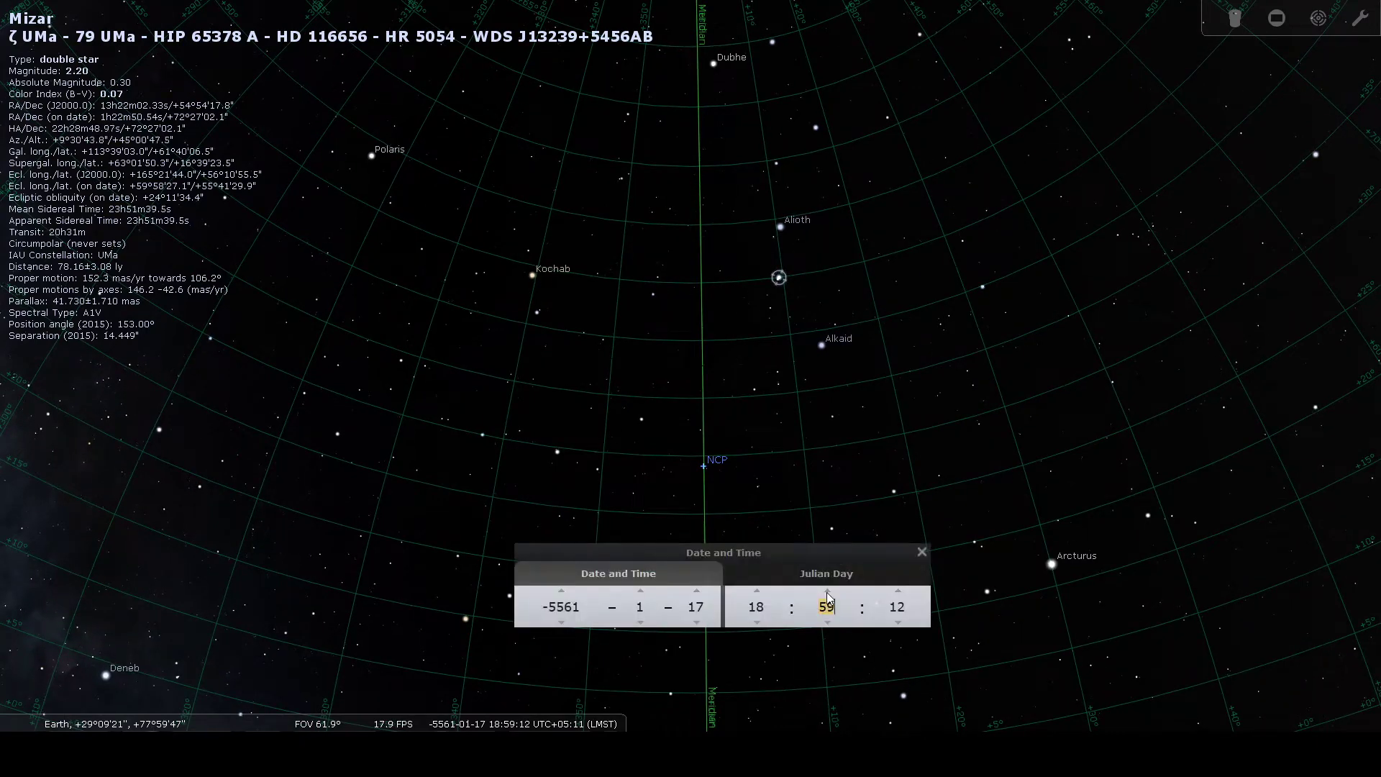
left_click(828, 591)
left_click_drag(827, 591, 832, 595)
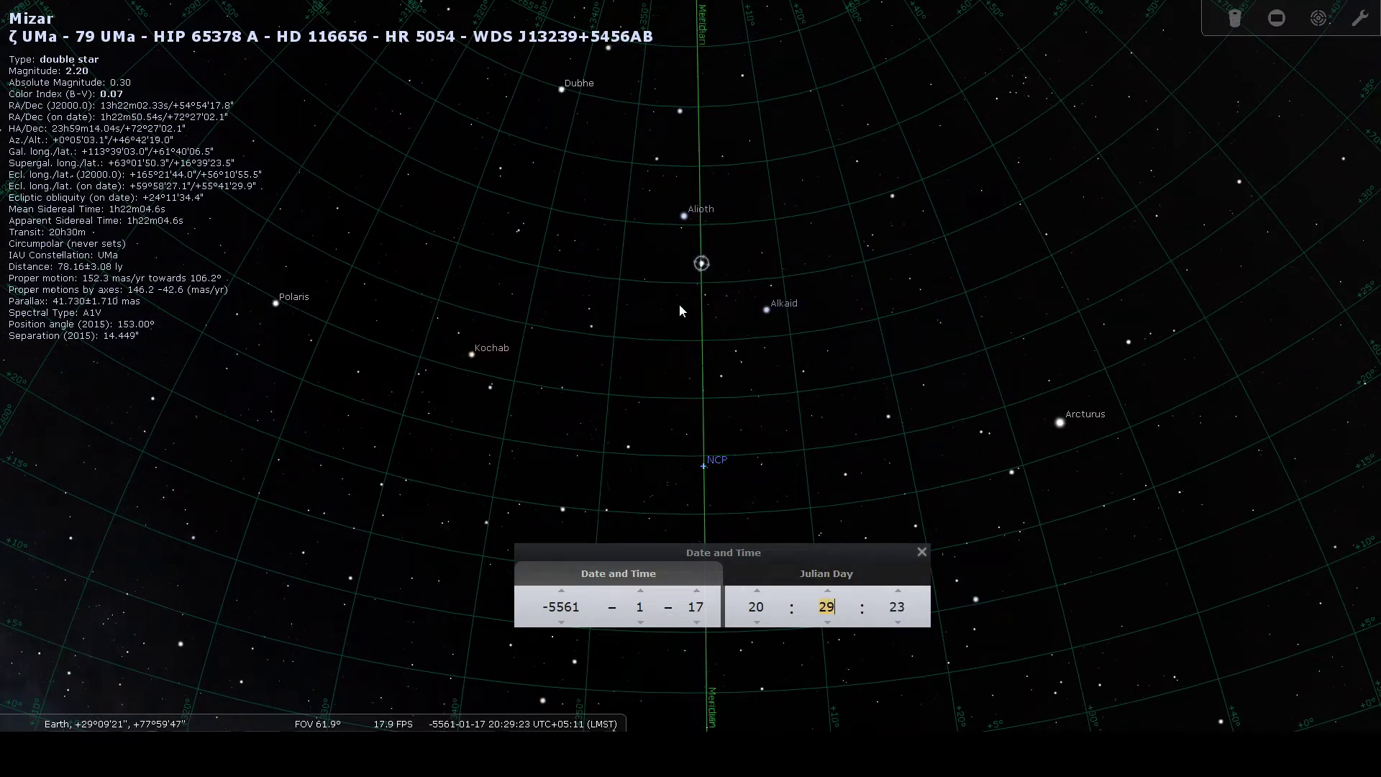
Examine how Mizar and Alcor line up along the meridian, first up close and again in the wider constellation
scroll(702, 265, "up", 5)
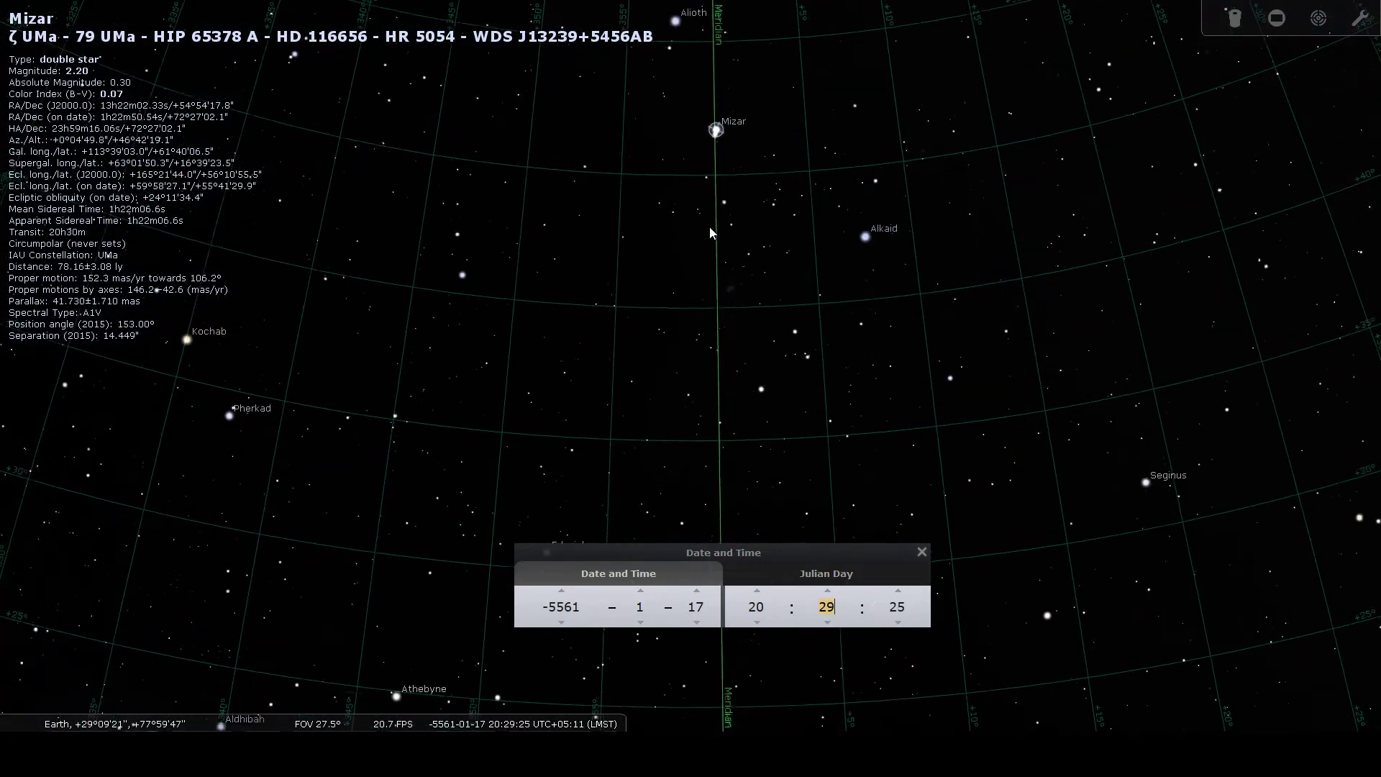
scroll(721, 164, "up", 3)
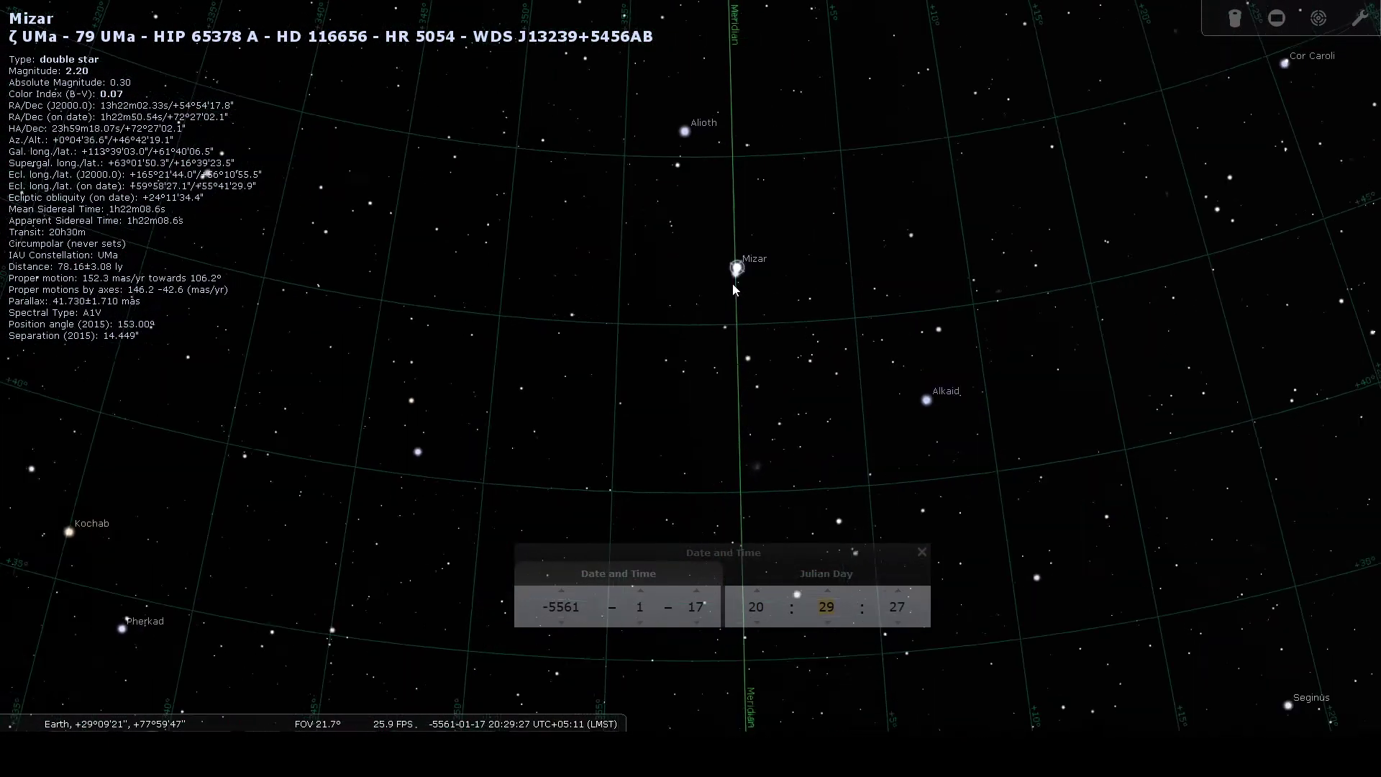
scroll(734, 285, "up", 3)
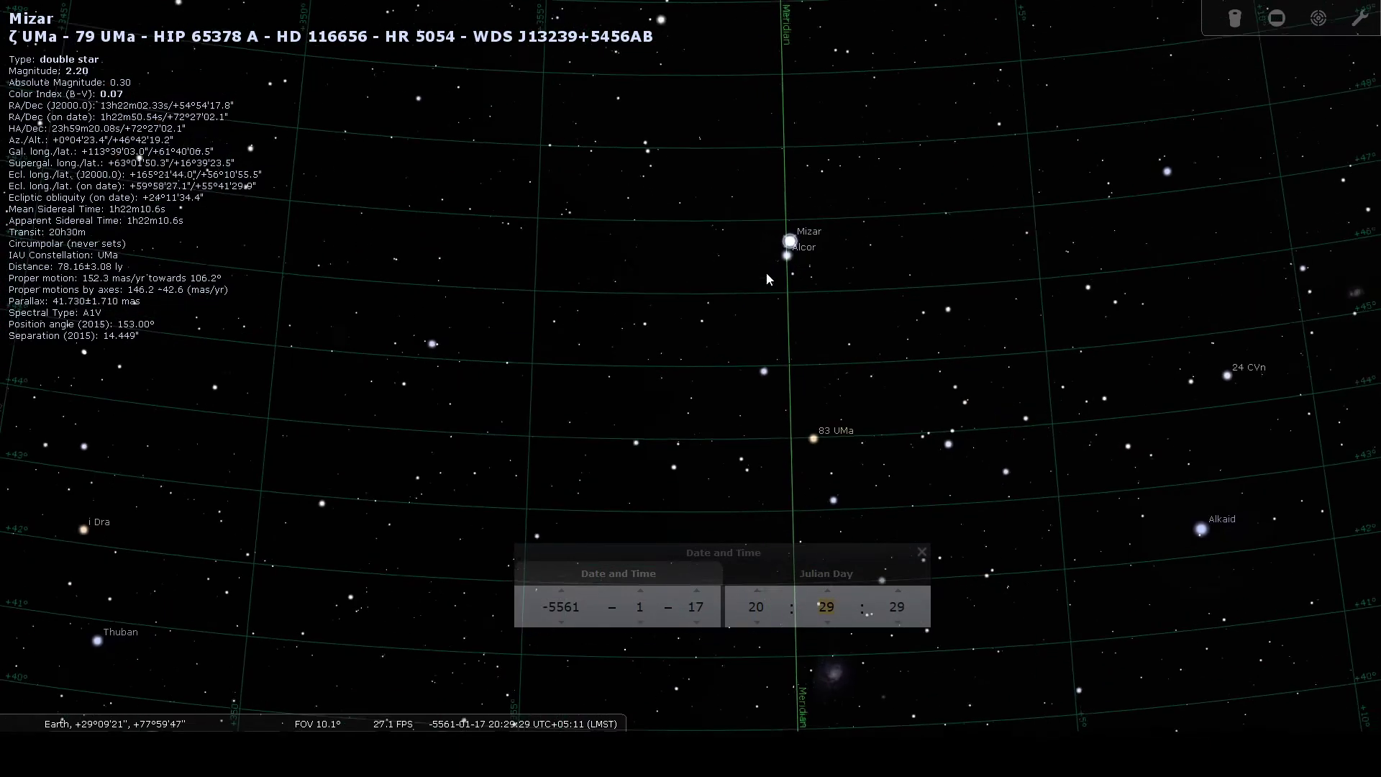
scroll(849, 238, "down", 2)
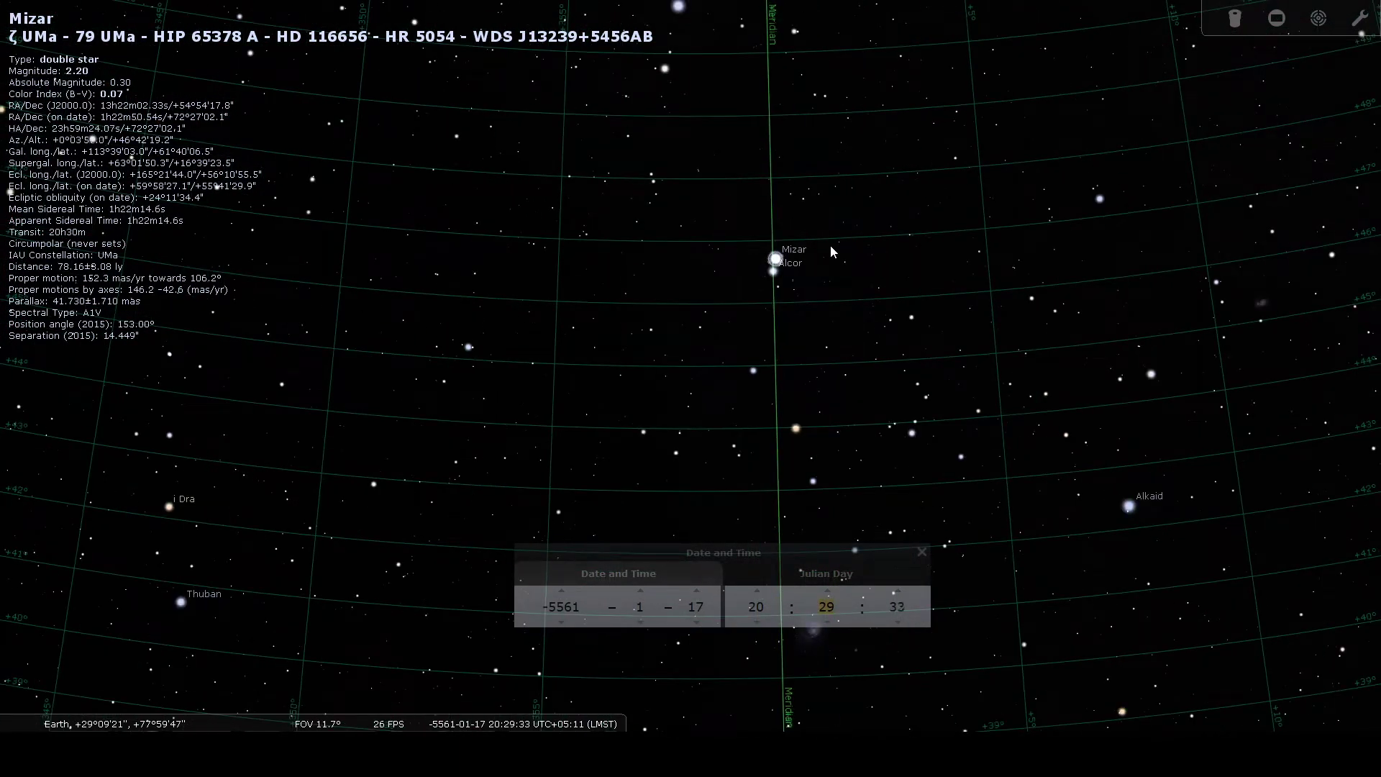
scroll(785, 281, "up", 1)
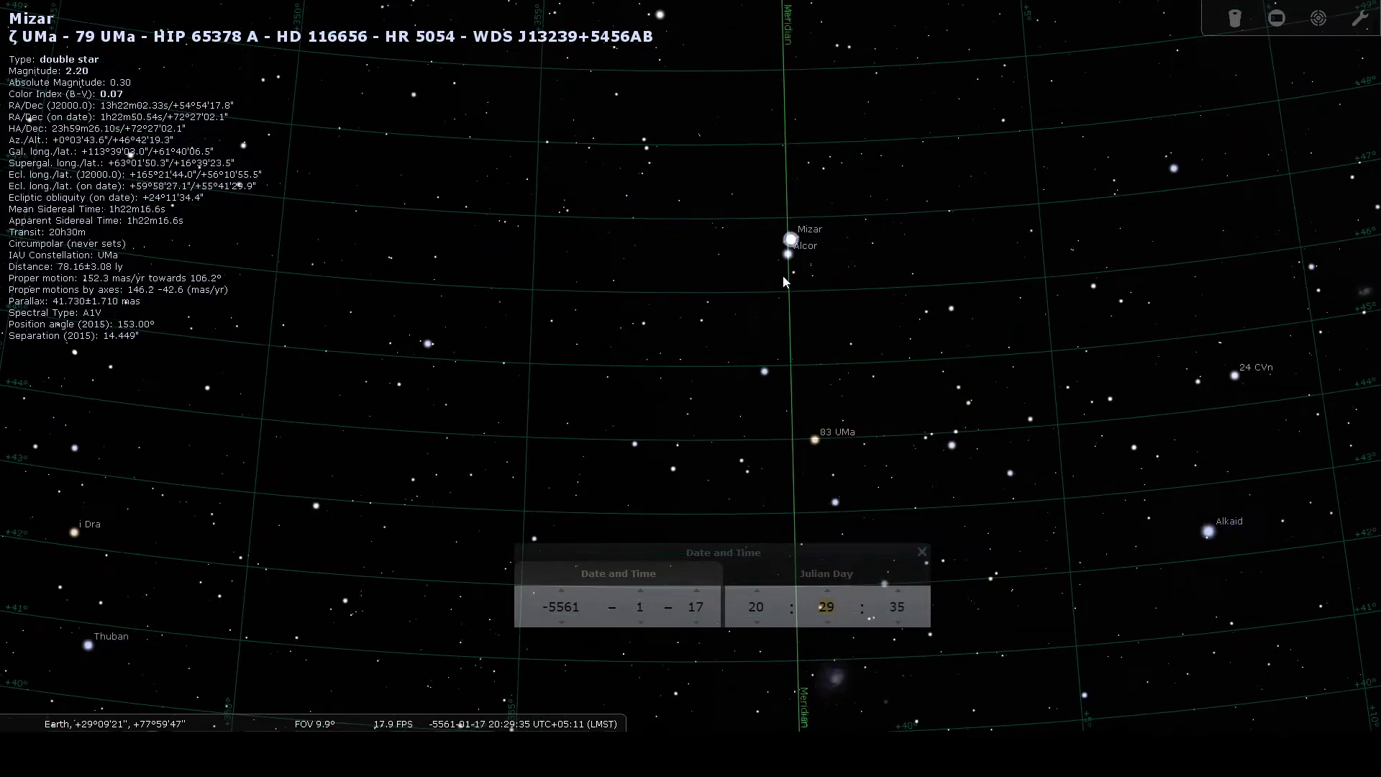
scroll(803, 255, "up", 1)
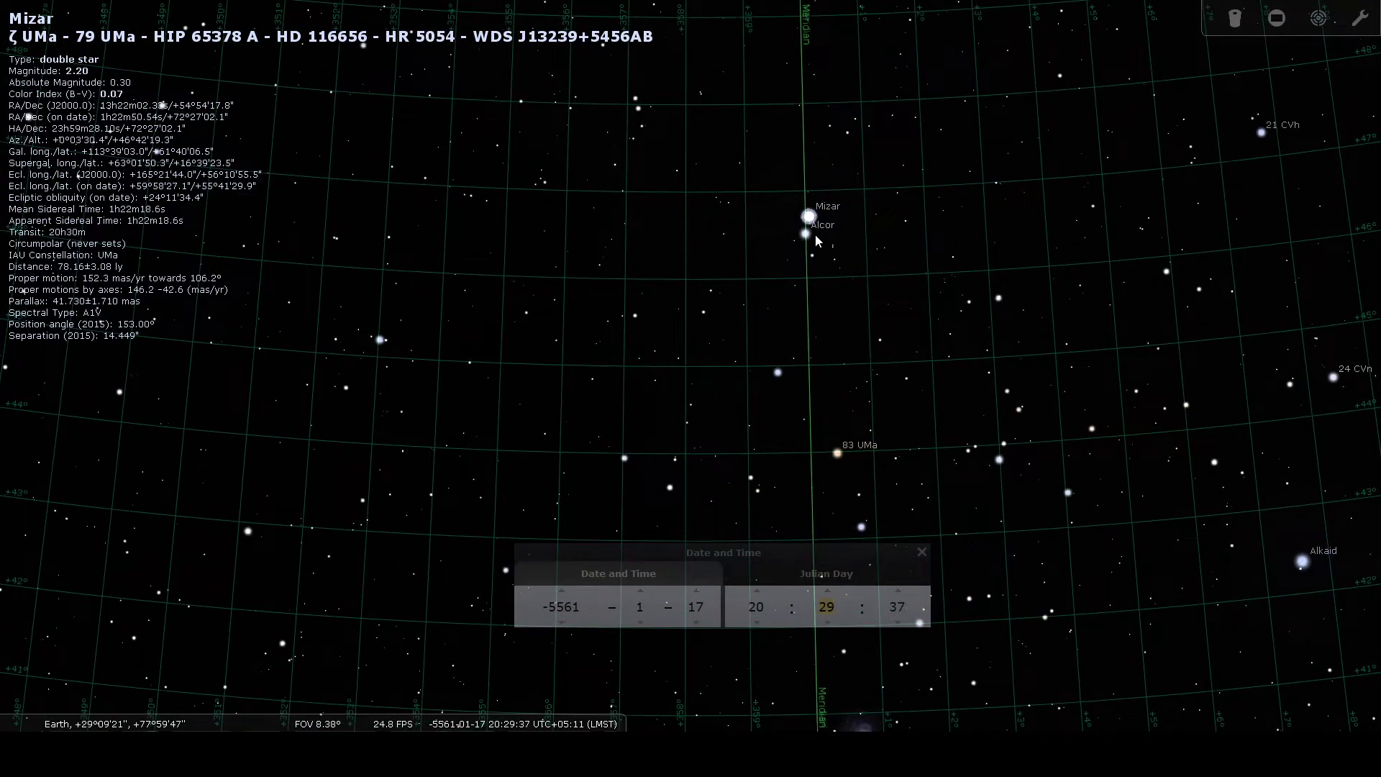
scroll(817, 240, "up", 1)
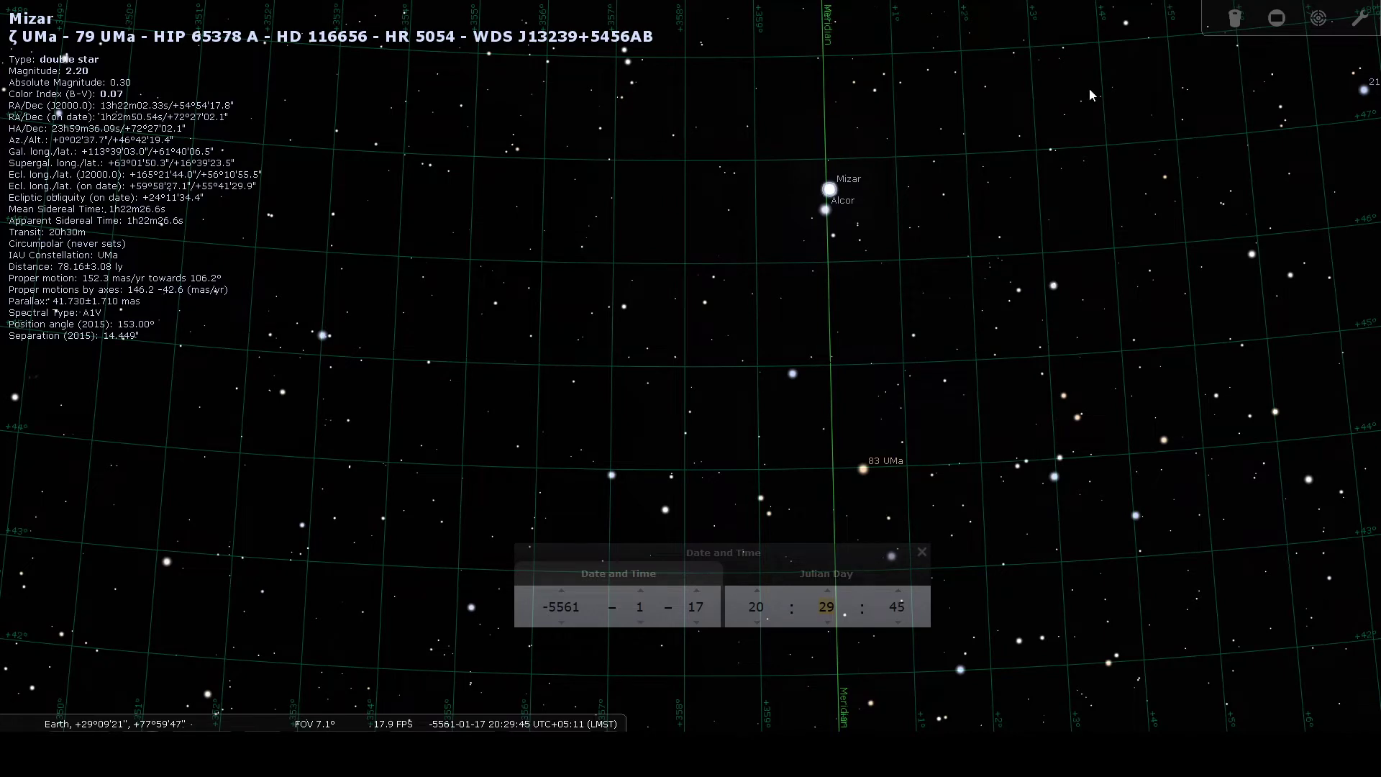
scroll(941, 223, "down", 1)
scroll(940, 216, "down", 2)
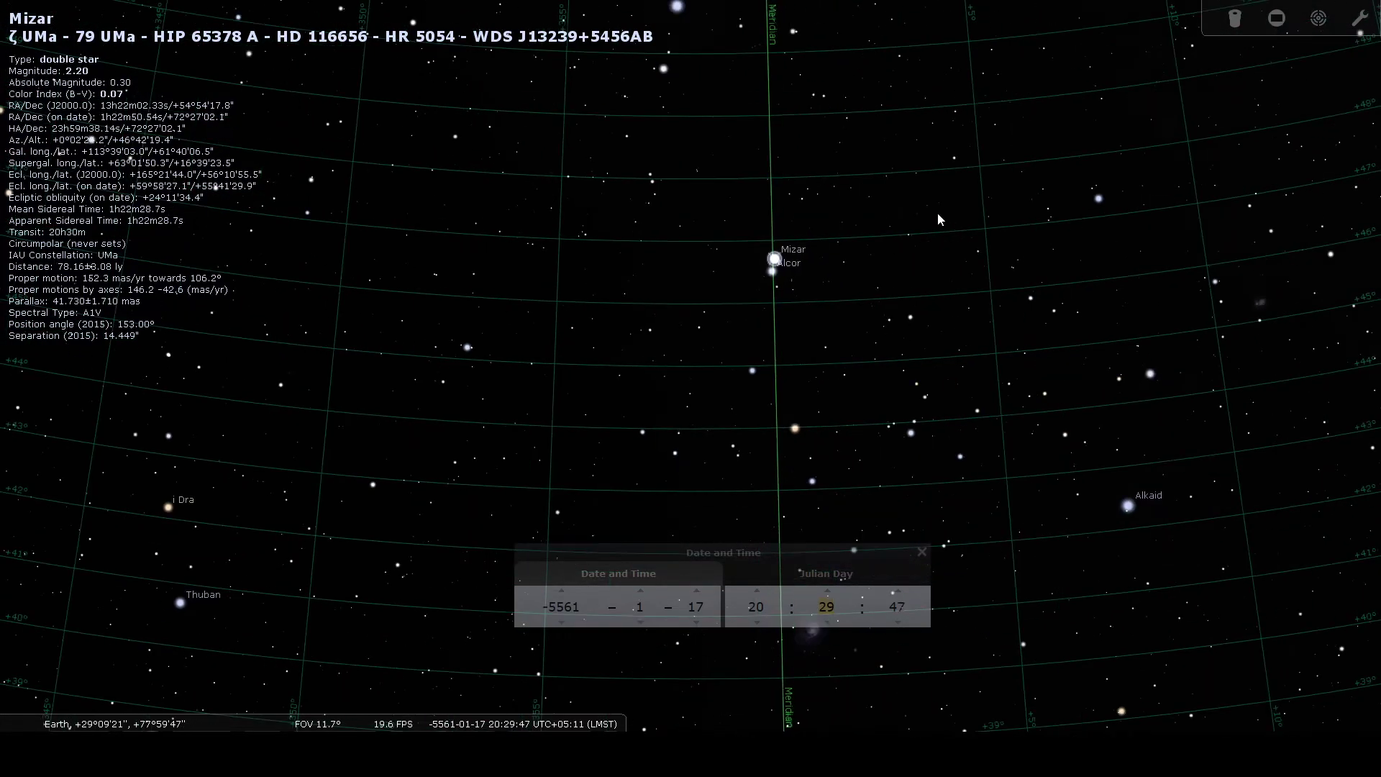
scroll(938, 213, "down", 2)
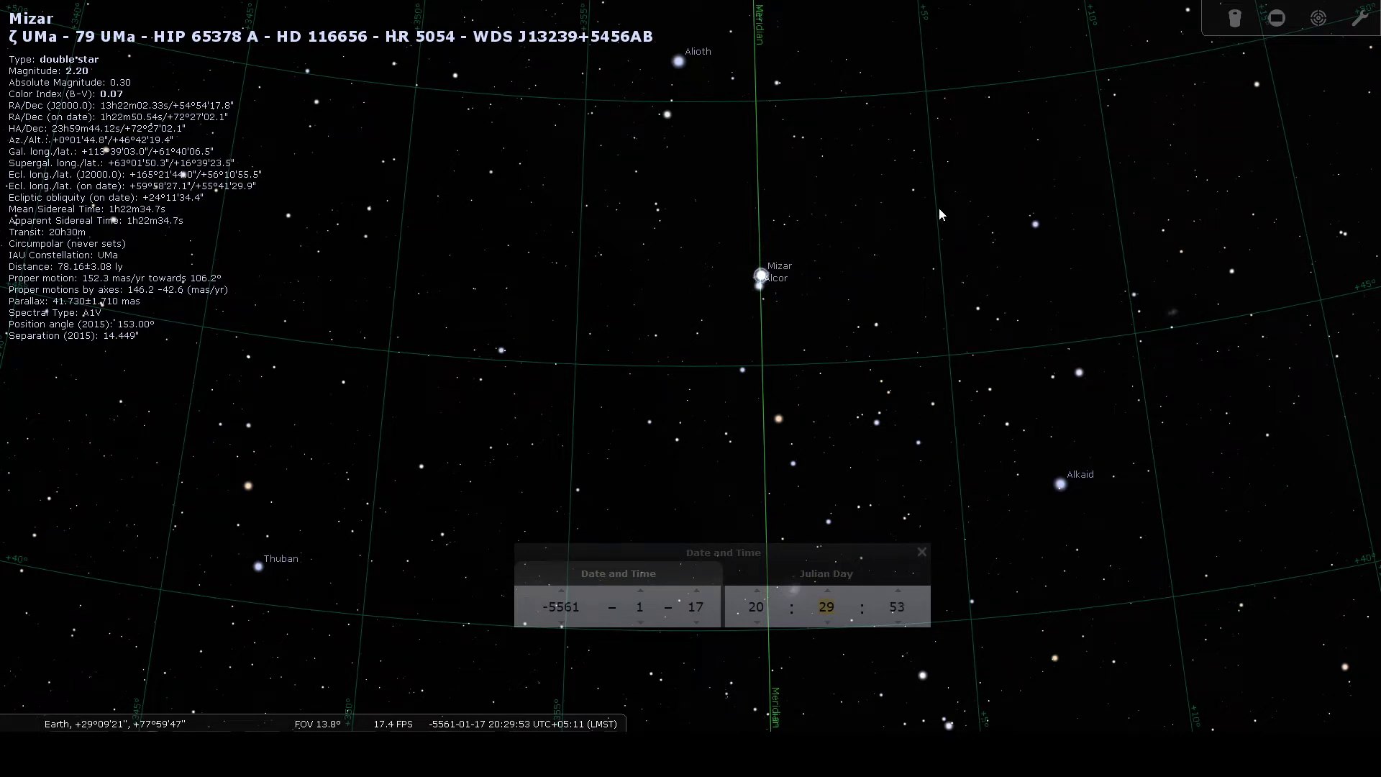
scroll(869, 400, "down", 1)
scroll(870, 400, "down", 2)
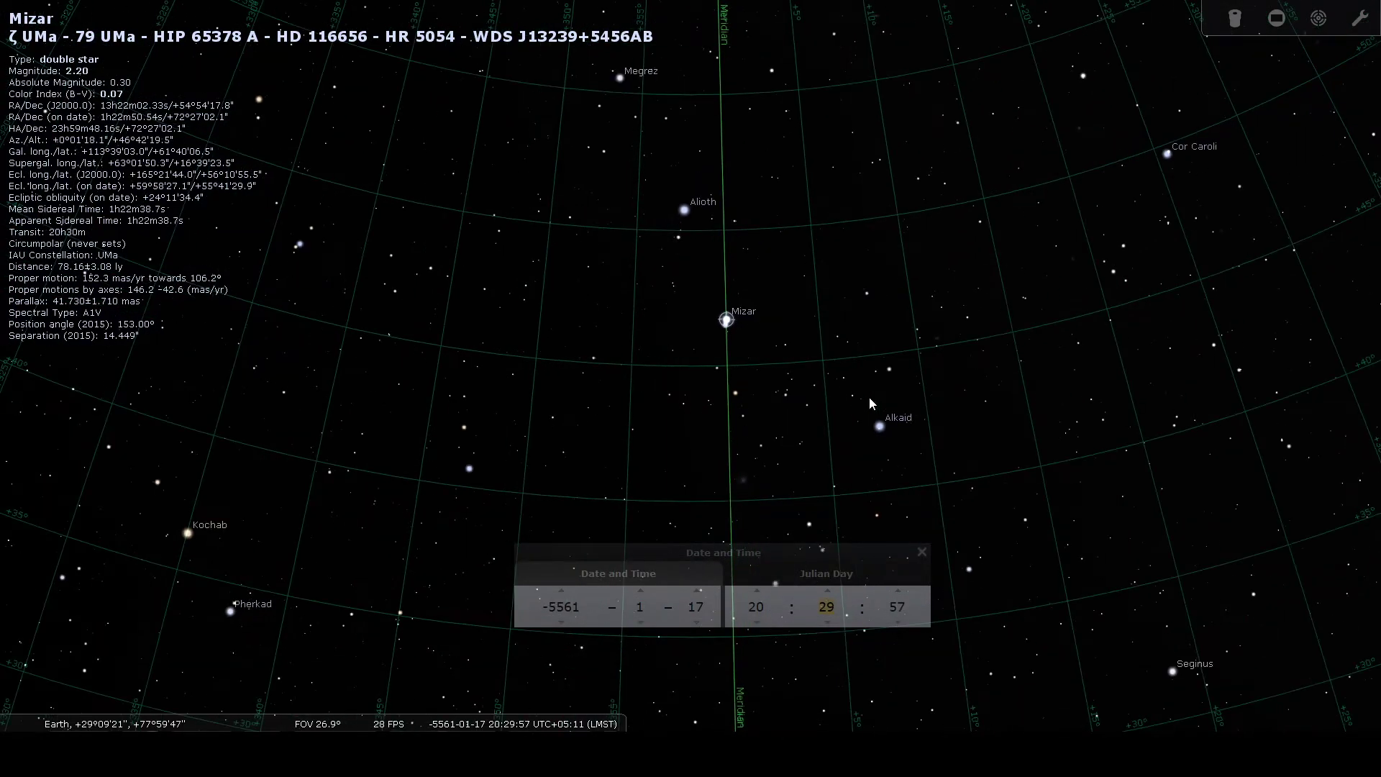
scroll(869, 401, "down", 3)
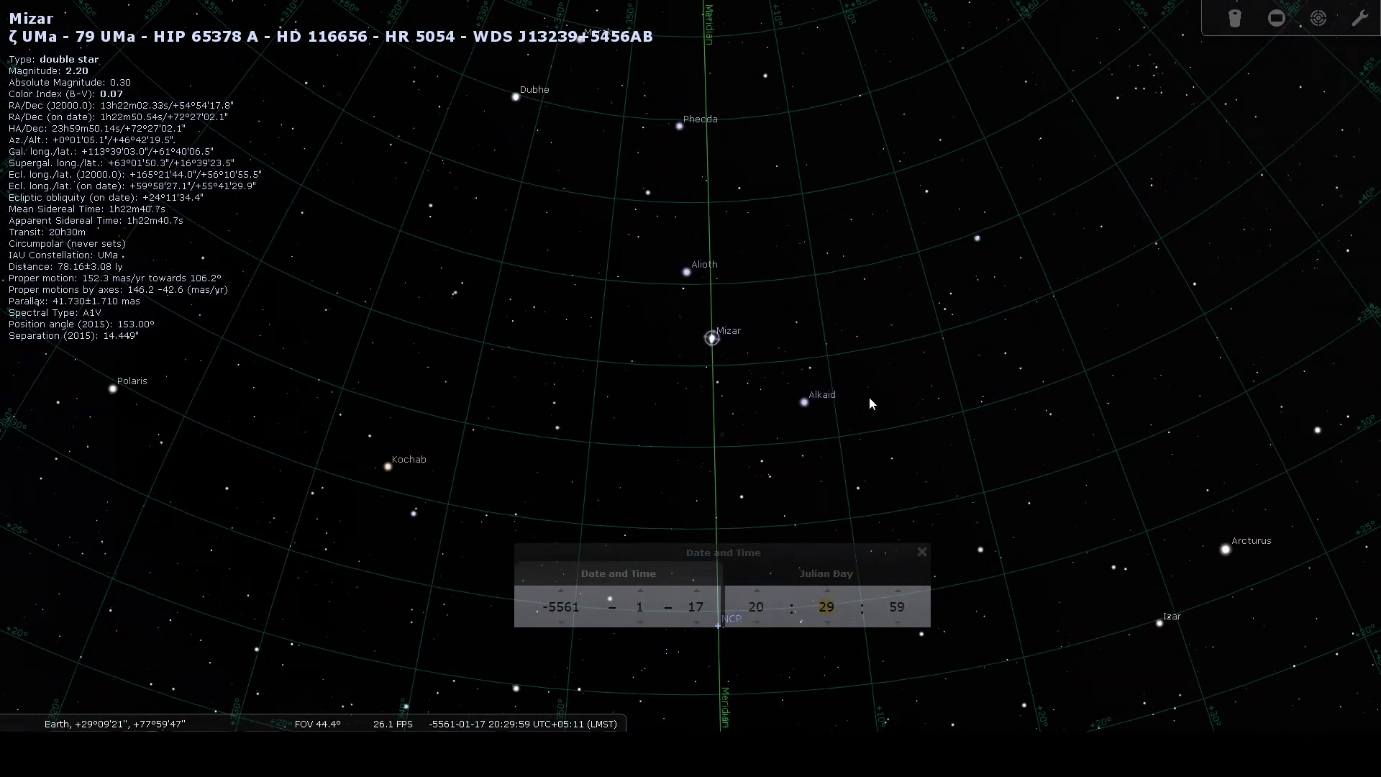
scroll(869, 401, "down", 1)
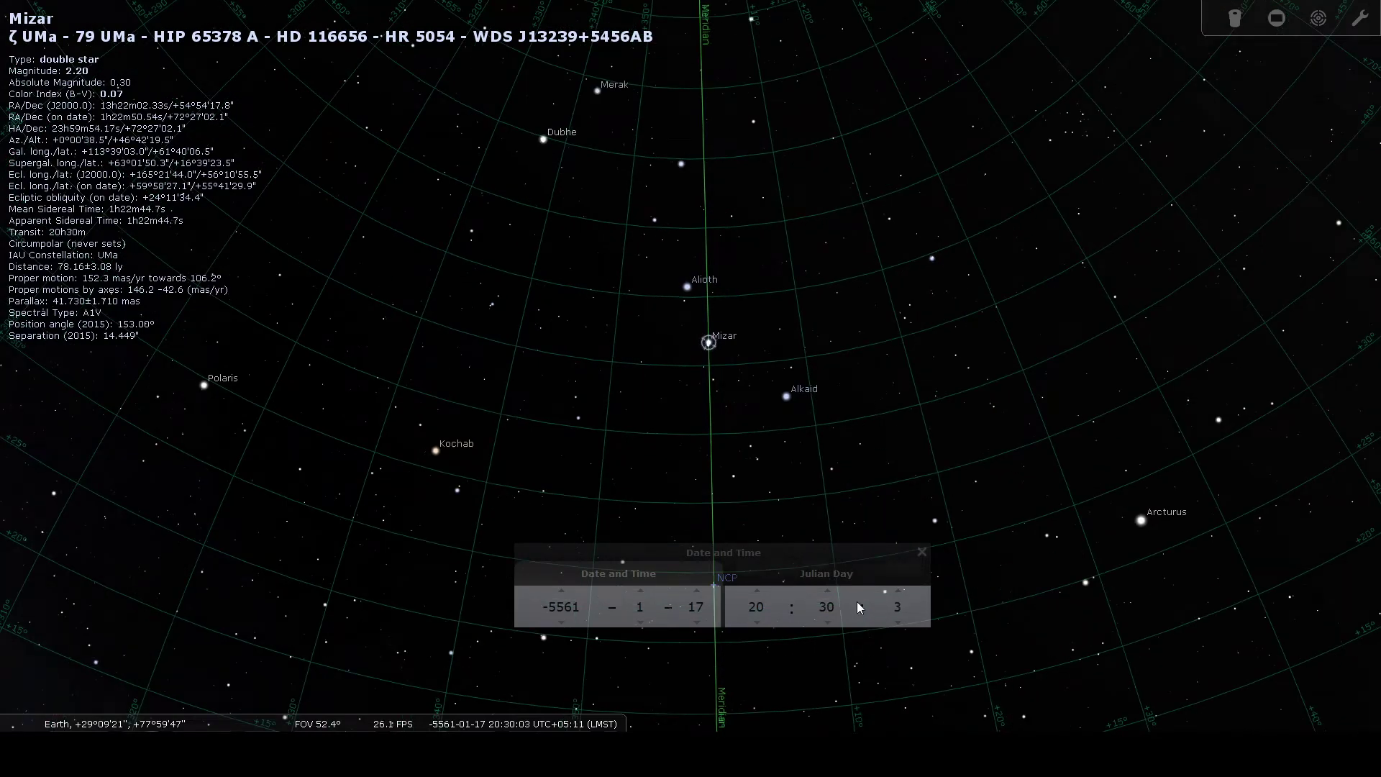
Advance the simulated time to 21:42 to carry Mizar past the meridian
left_click(828, 590)
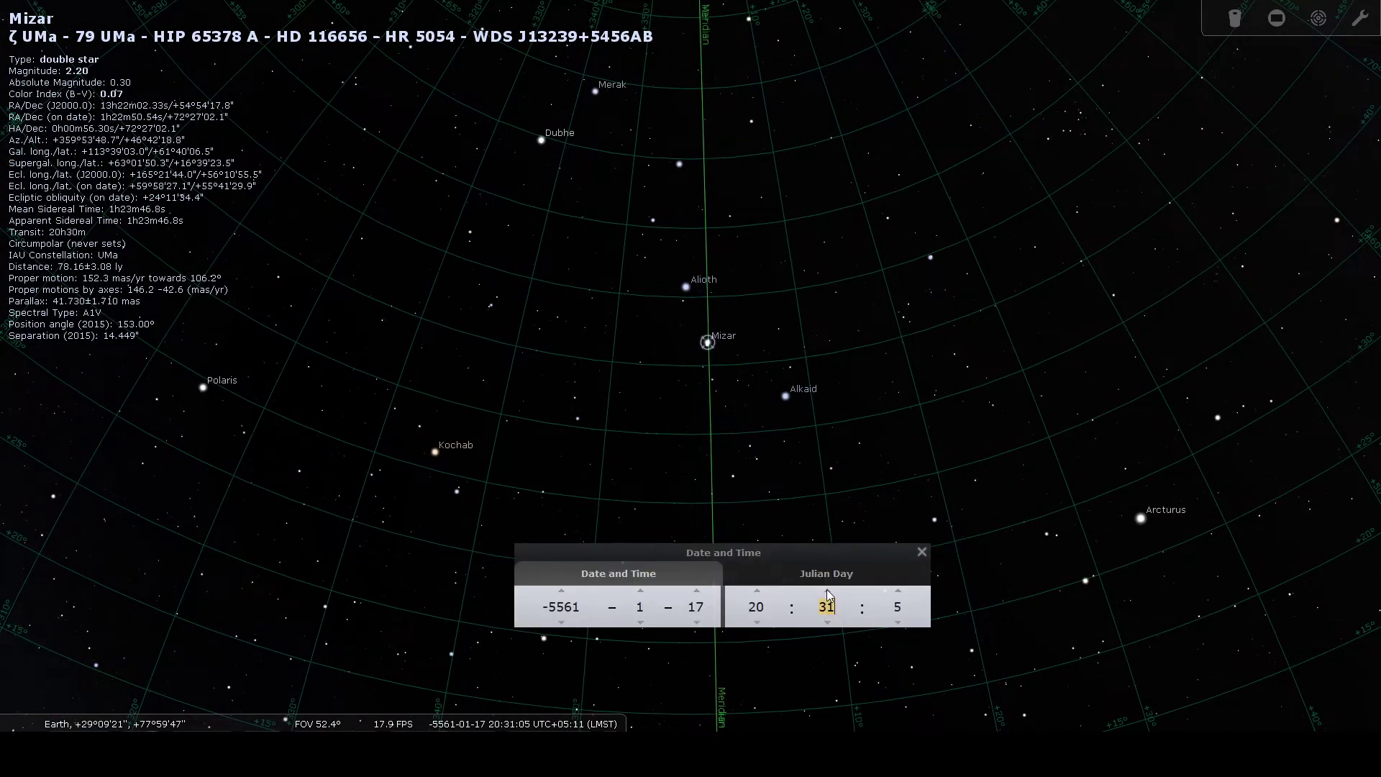
scroll(828, 597, "up", 7)
scroll(828, 594, "up", 13)
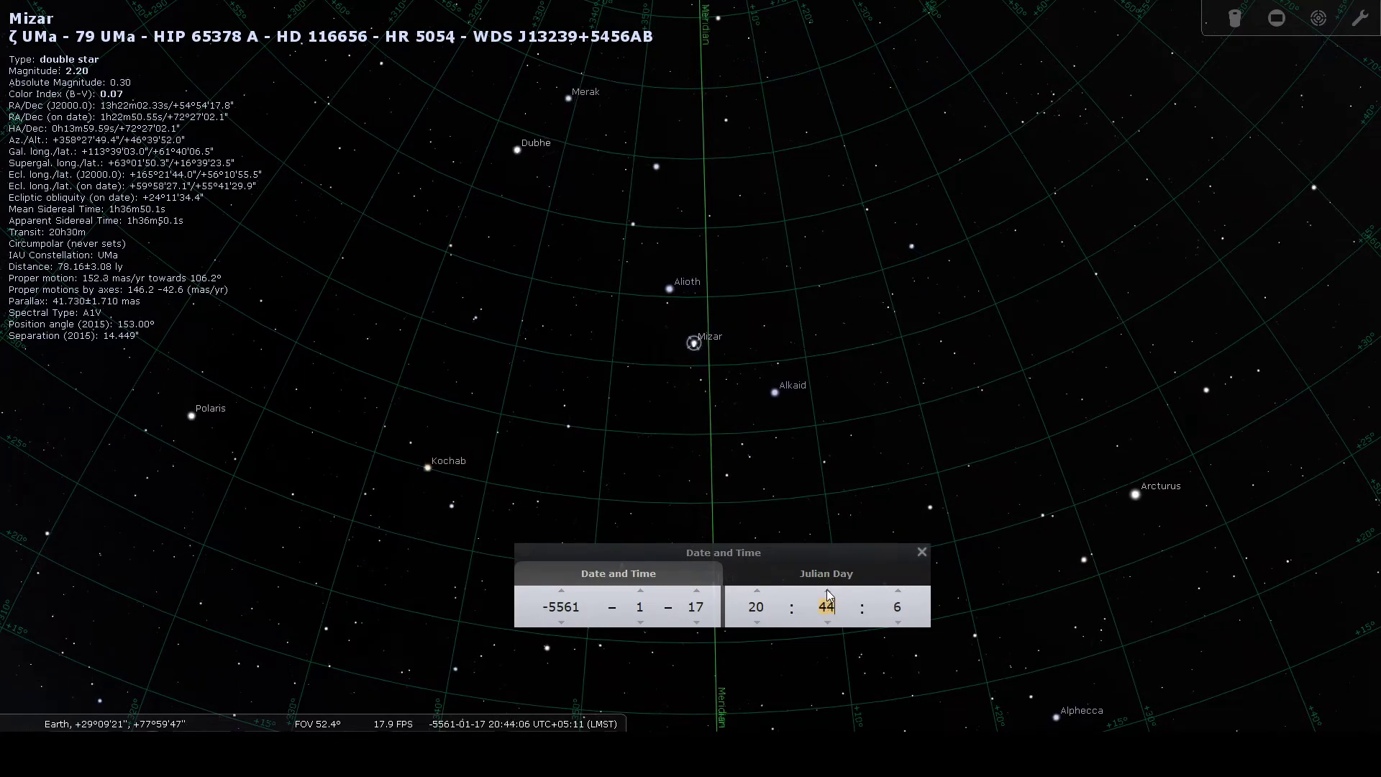
scroll(828, 594, "up", 12)
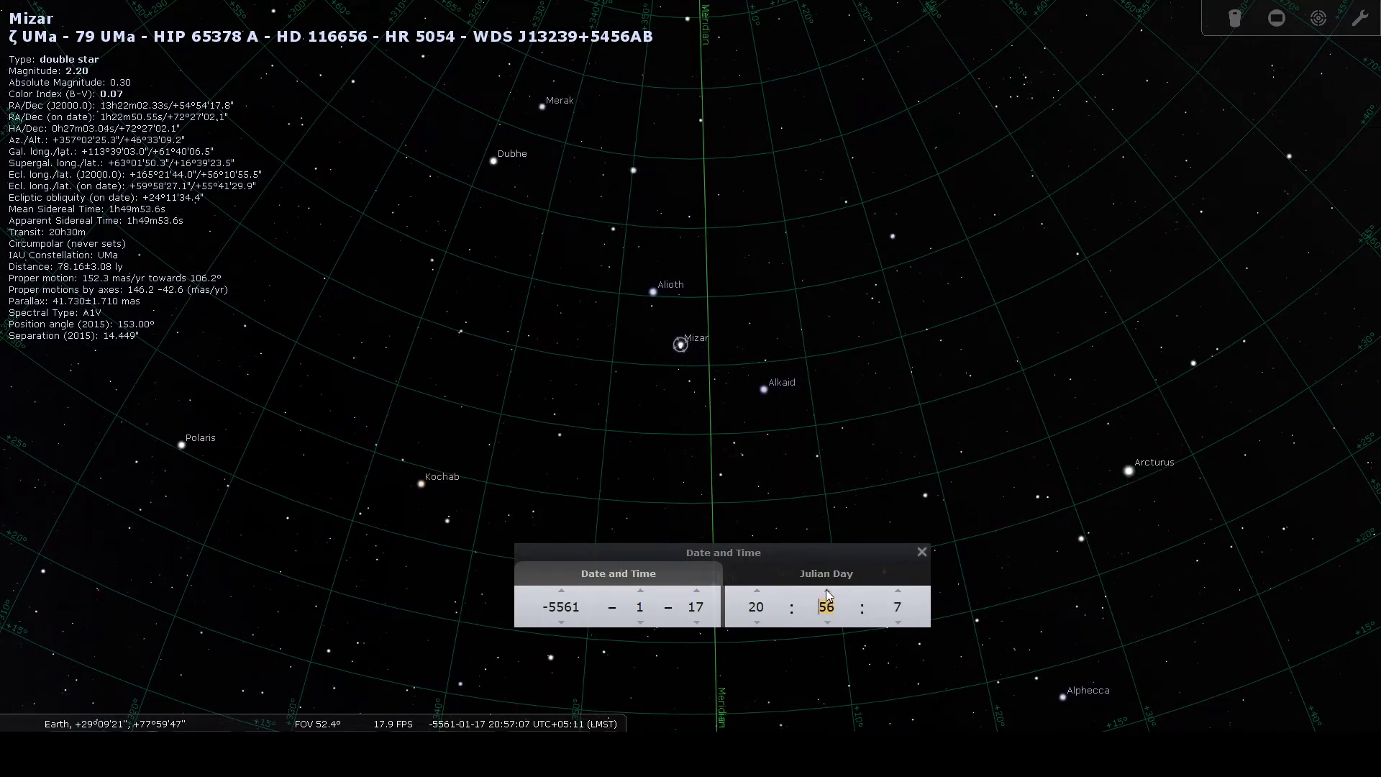
scroll(828, 595, "up", 13)
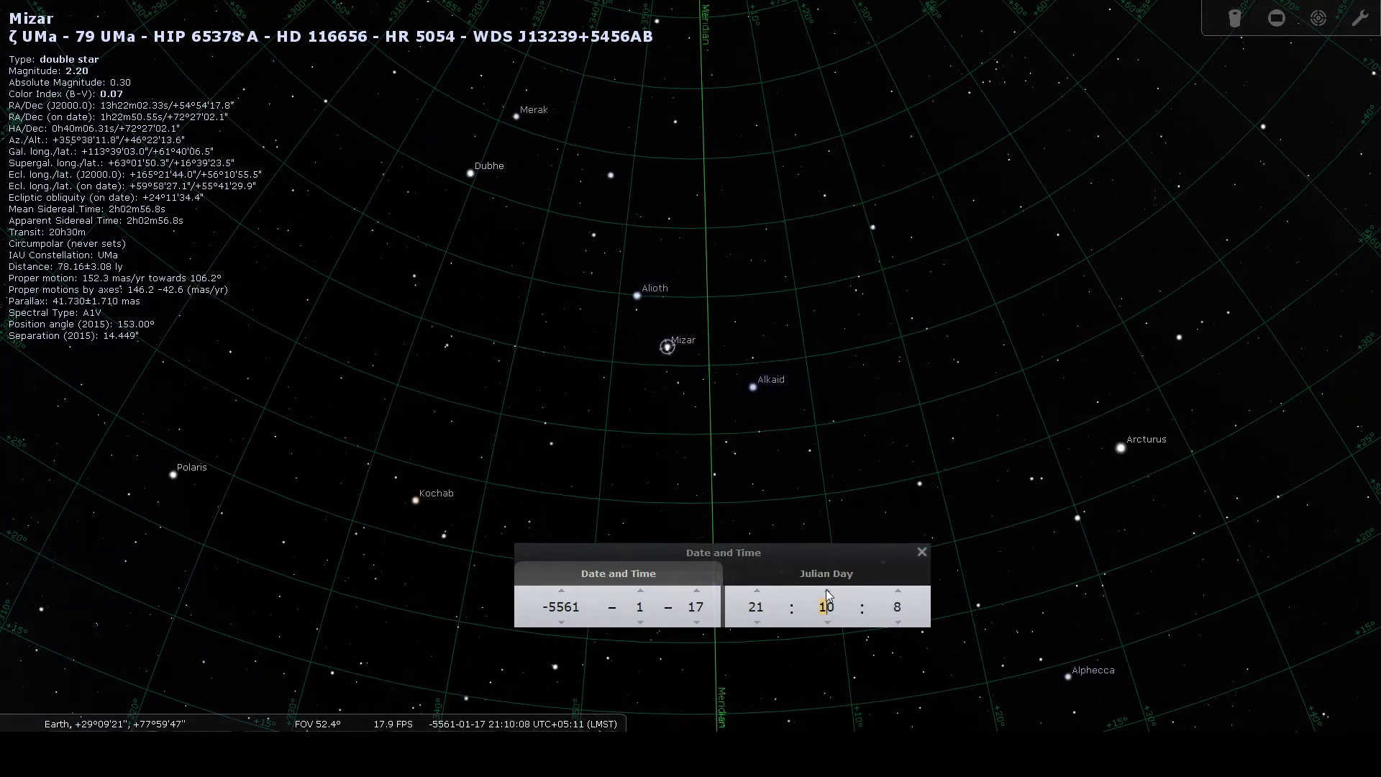
scroll(828, 594, "up", 13)
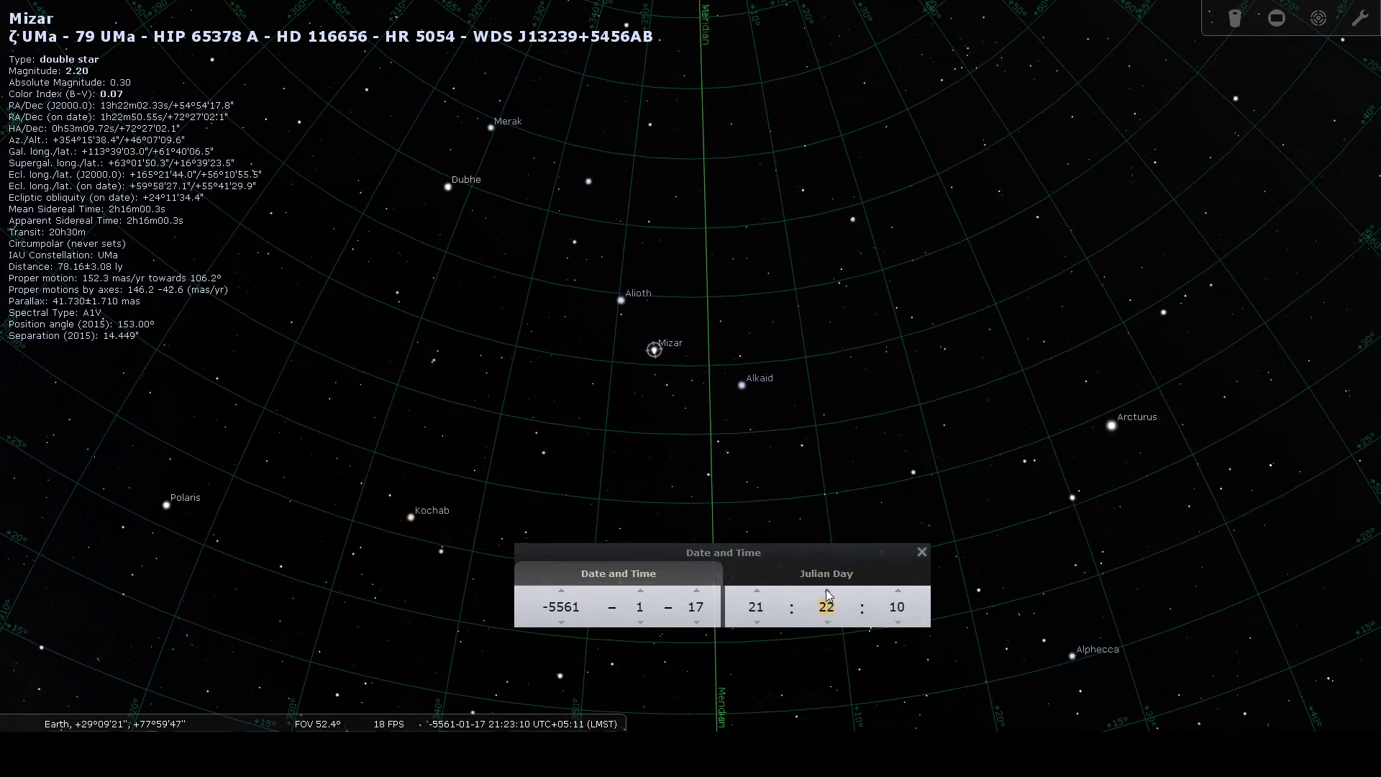
scroll(828, 594, "up", 13)
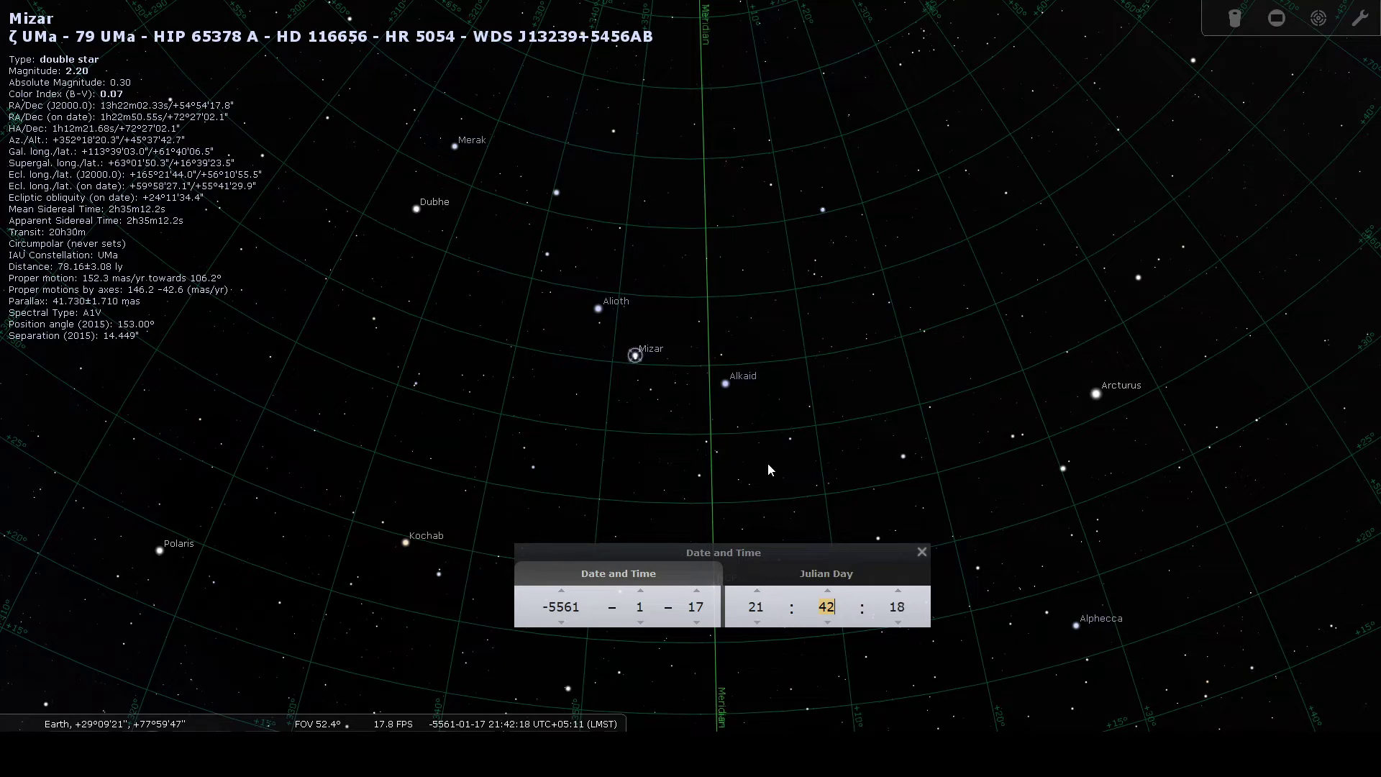
Set the simulated time back to 20:27 to return Mizar and Alcor to the meridian
scroll(646, 397, "up", 2)
scroll(604, 359, "up", 4)
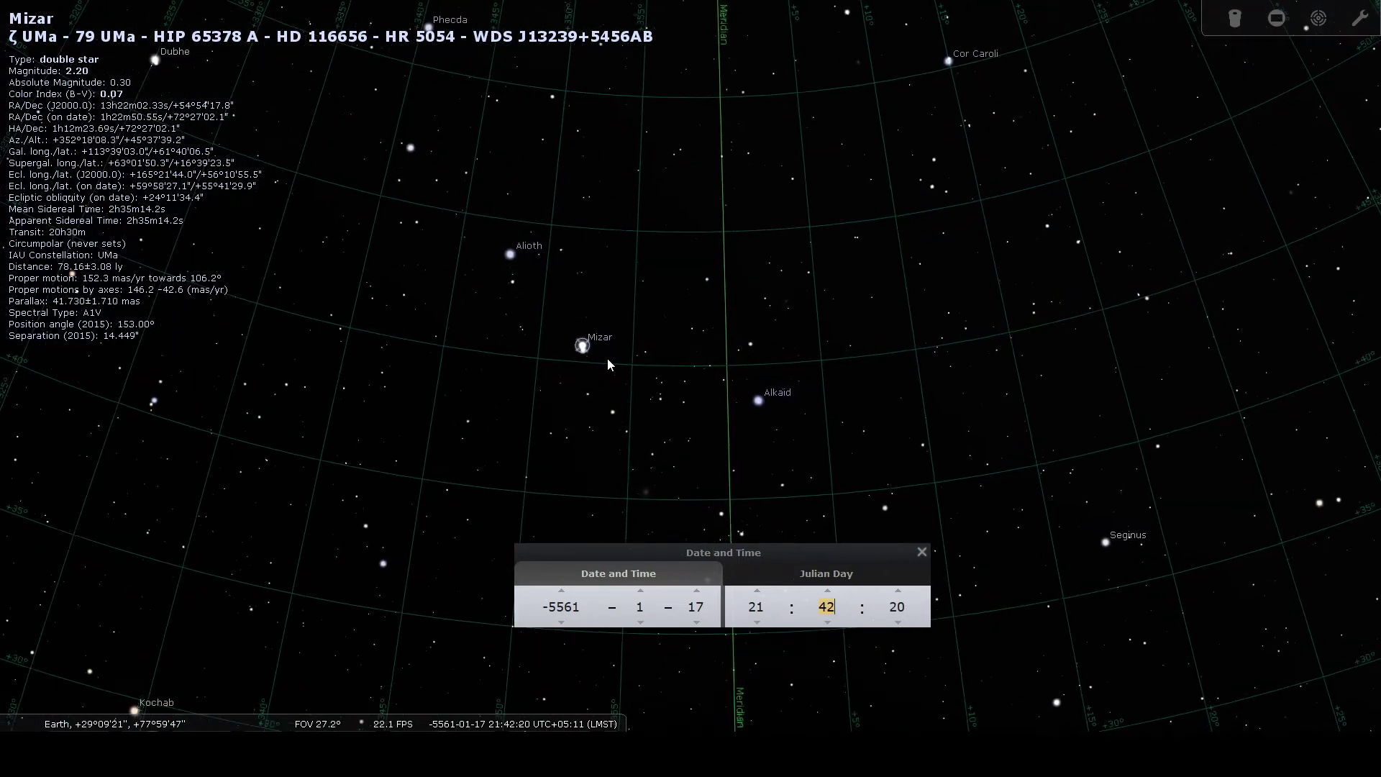
scroll(584, 356, "up", 2)
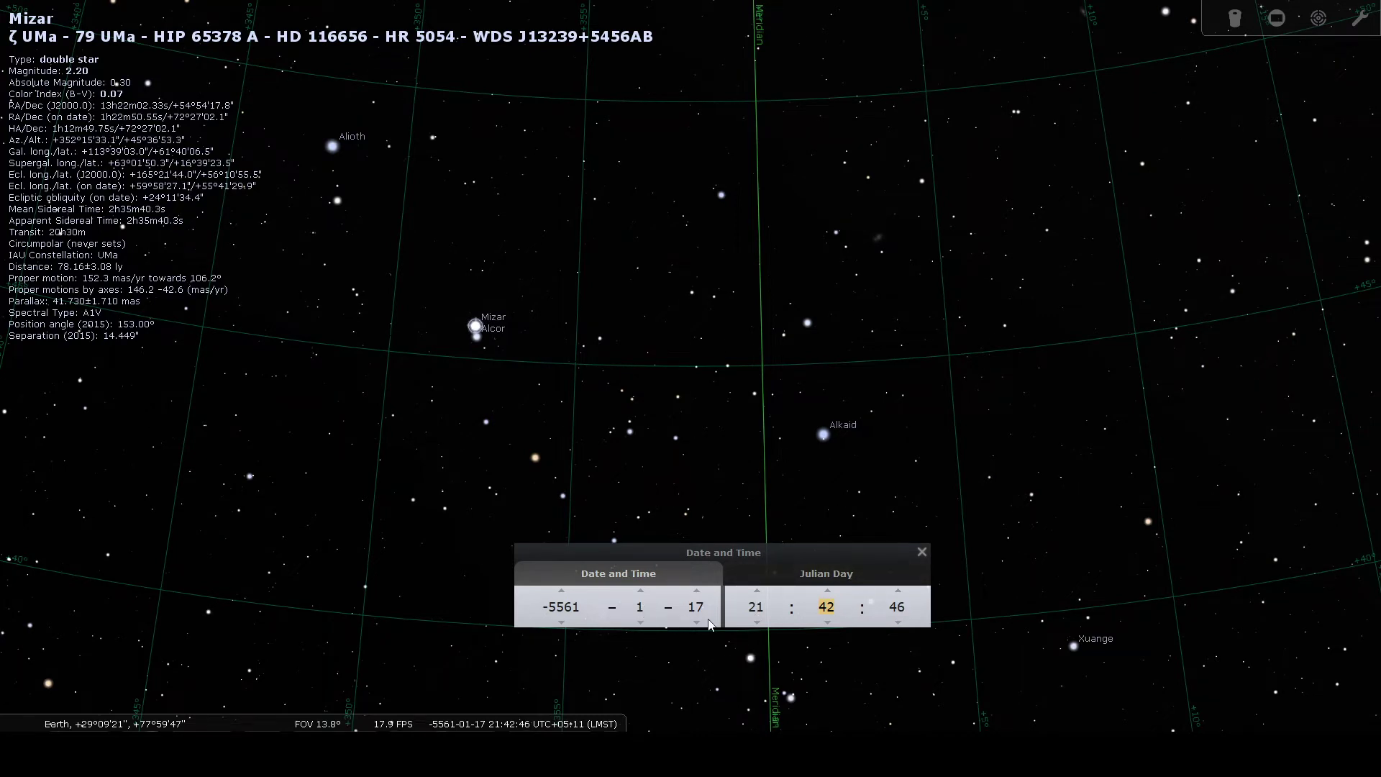
left_click(757, 622)
left_click(757, 622)
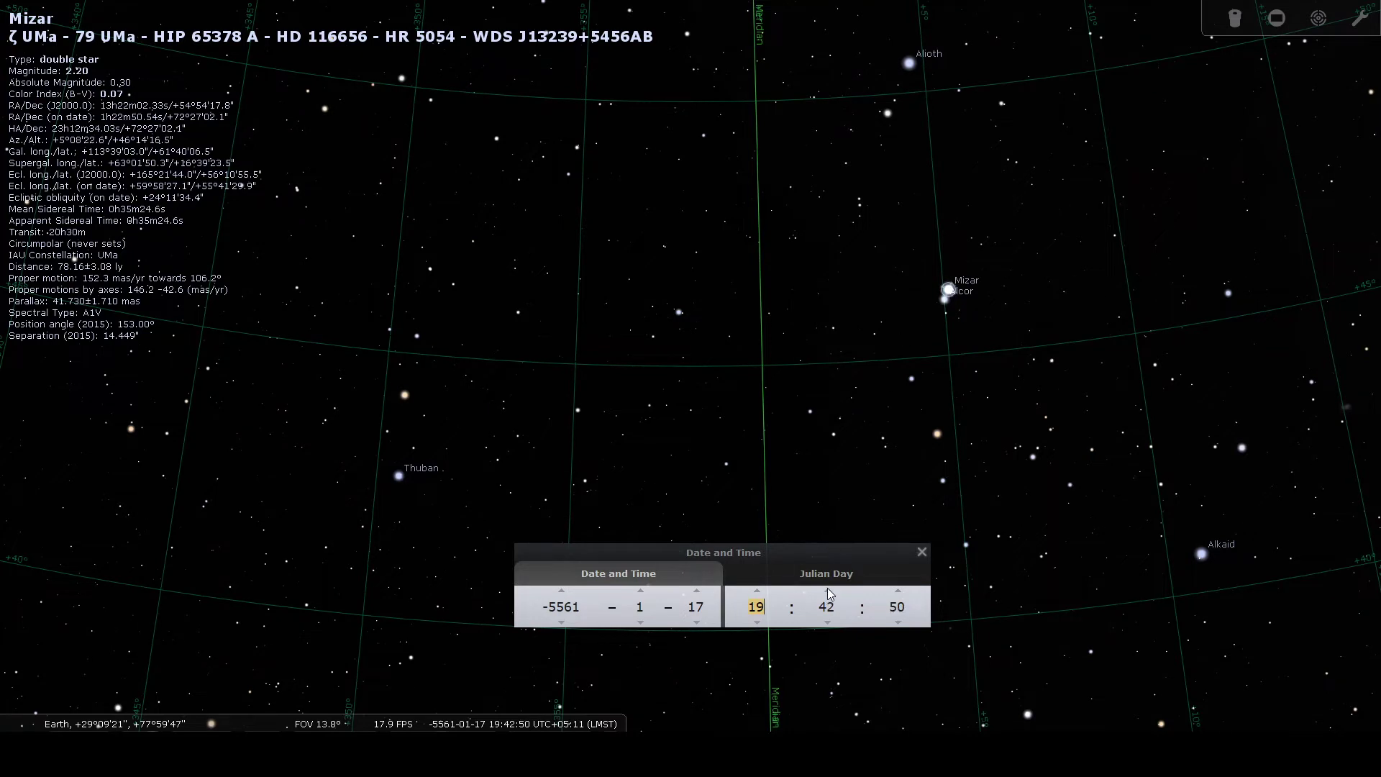
scroll(757, 626, "up", 1)
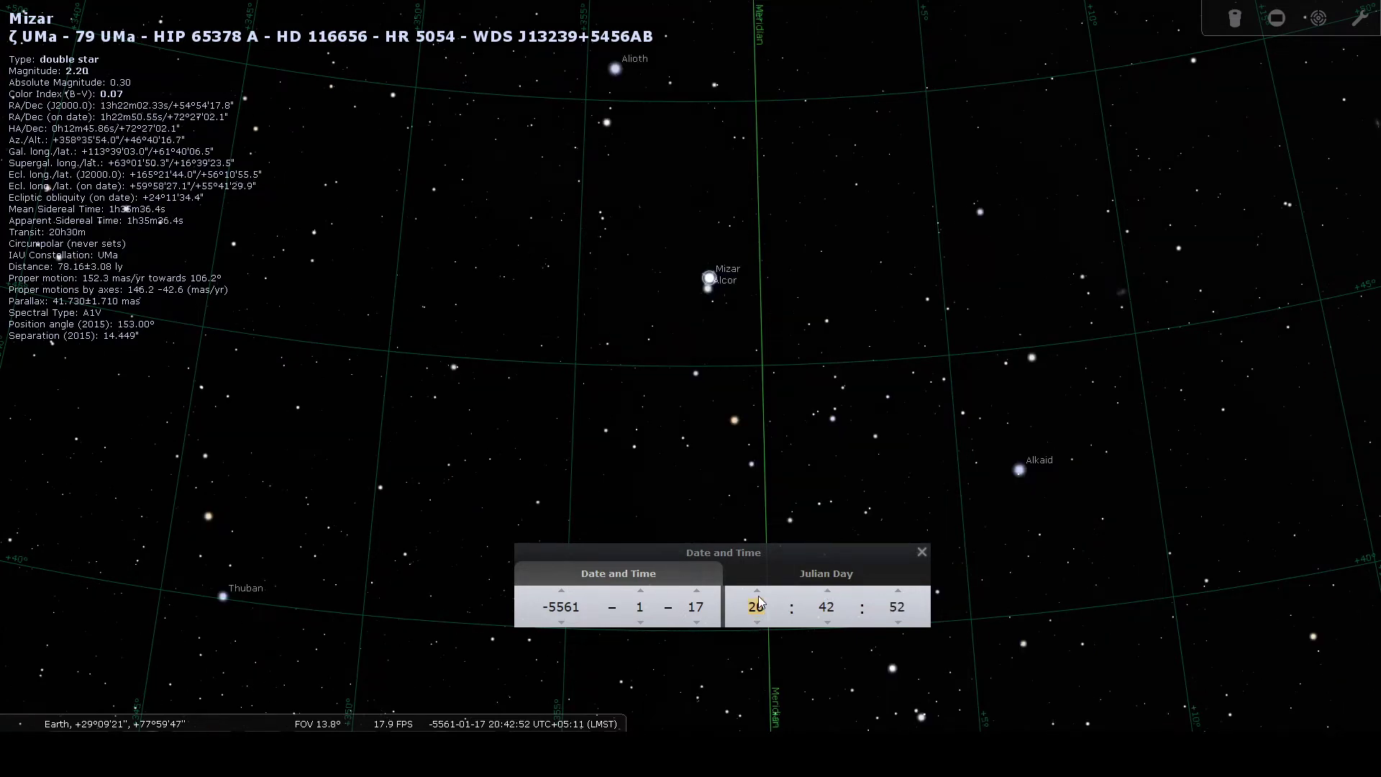
scroll(829, 623, "down", 8)
scroll(829, 626, "down", 7)
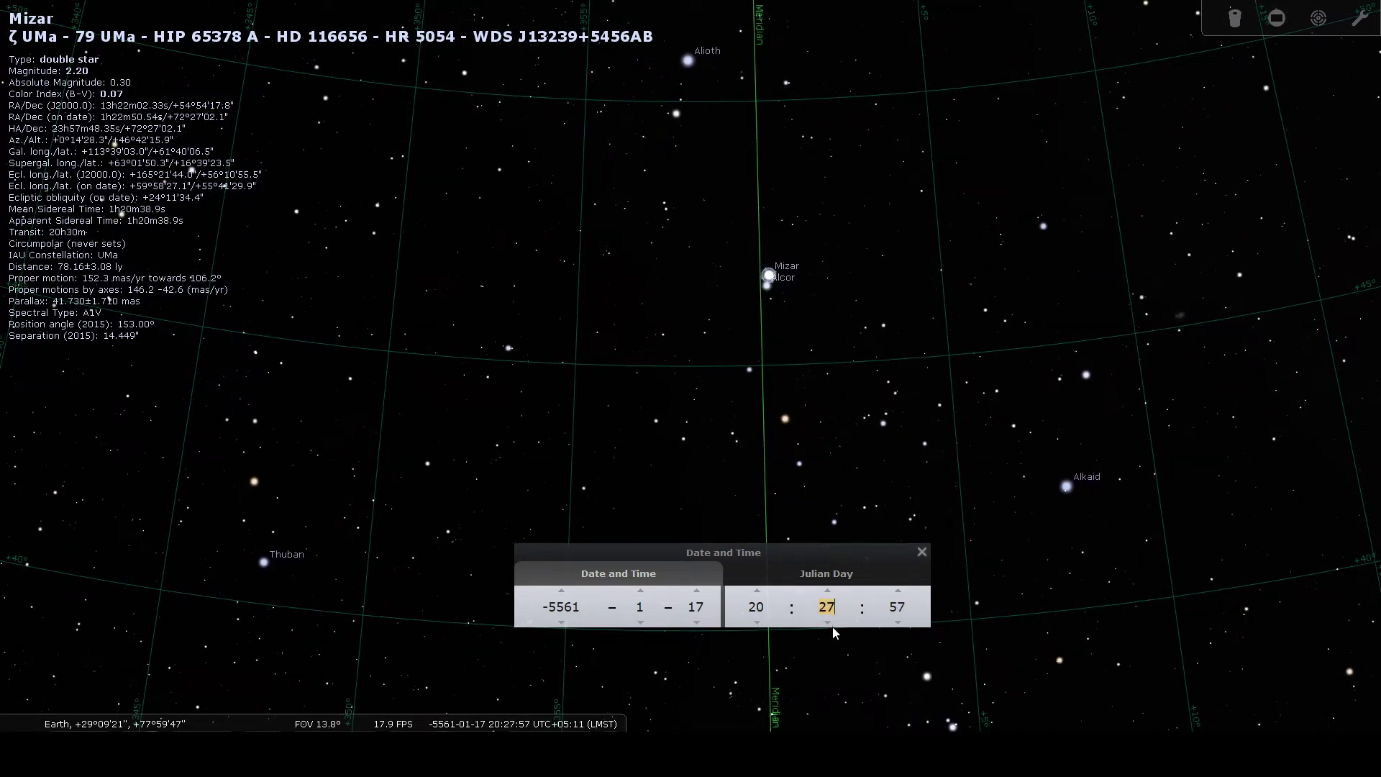
Advance the simulated time to 22:07 to follow Mizar and Alcor moving away from the meridian
left_click(759, 592)
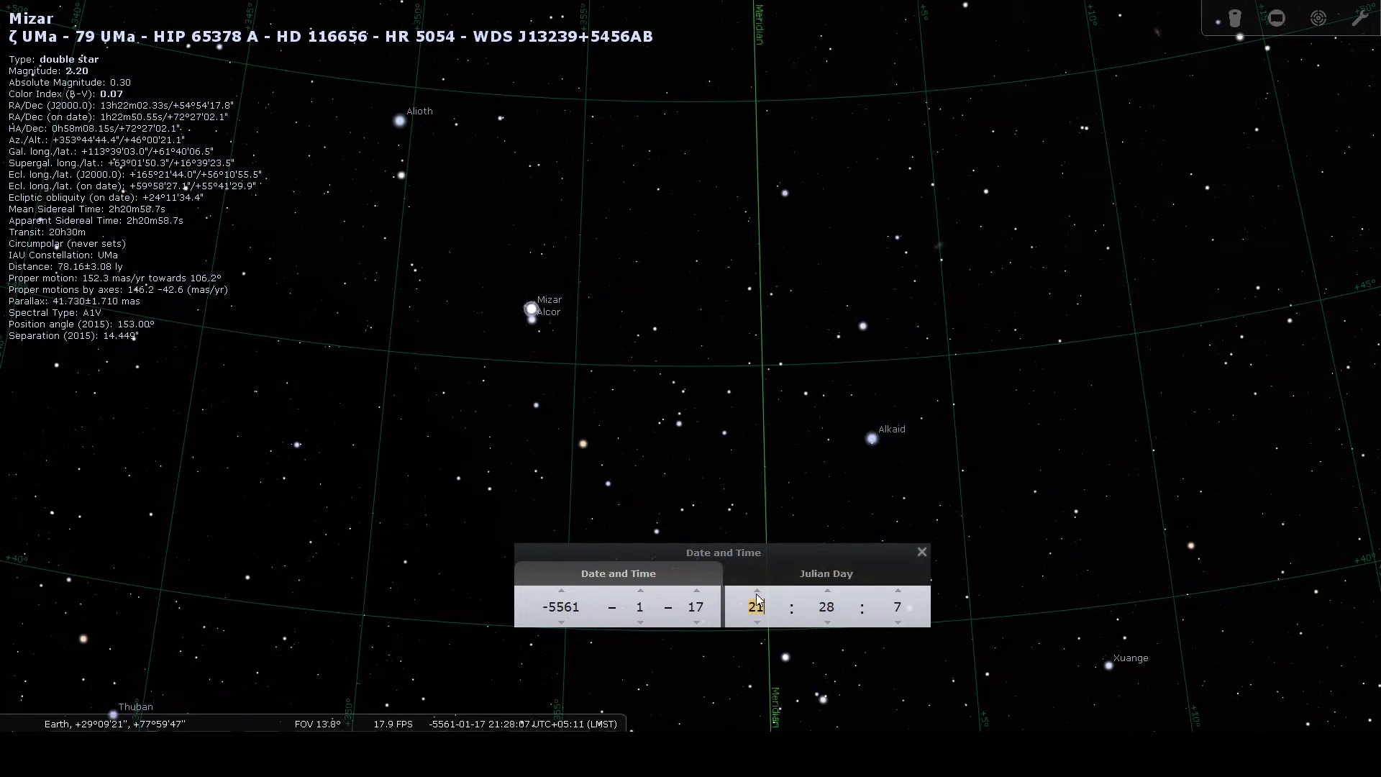
left_click(828, 592)
left_click(827, 591)
left_click(828, 592)
left_click(828, 592)
triple_click(828, 591)
triple_click(827, 592)
triple_click(827, 592)
left_click(827, 592)
double_click(826, 591)
triple_click(828, 591)
left_click(827, 591)
triple_click(827, 591)
triple_click(828, 591)
triple_click(827, 591)
triple_click(827, 592)
triple_click(827, 592)
left_click(828, 591)
triple_click(828, 591)
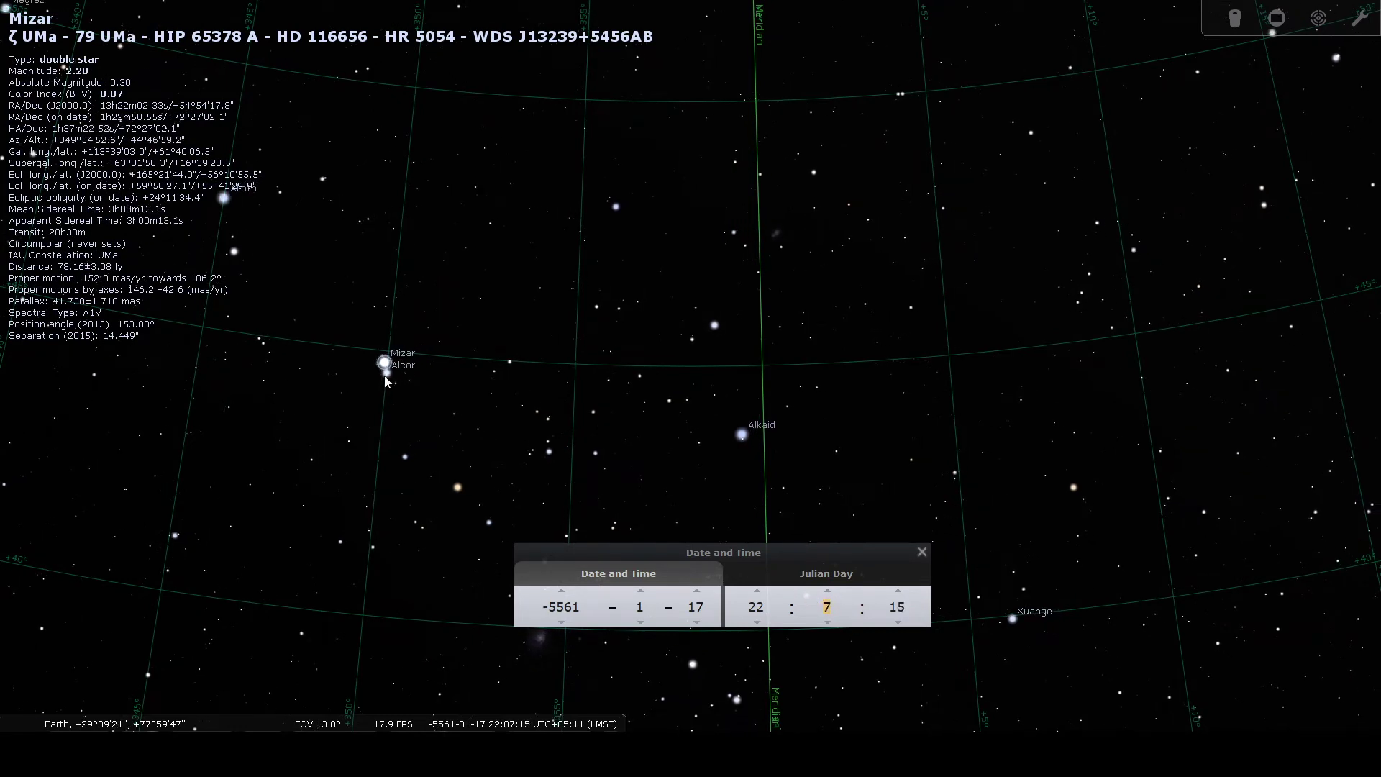
Inspect the positions of Mizar and Alcor, and advance the simulated time to about 22:31
scroll(386, 378, "up", 3)
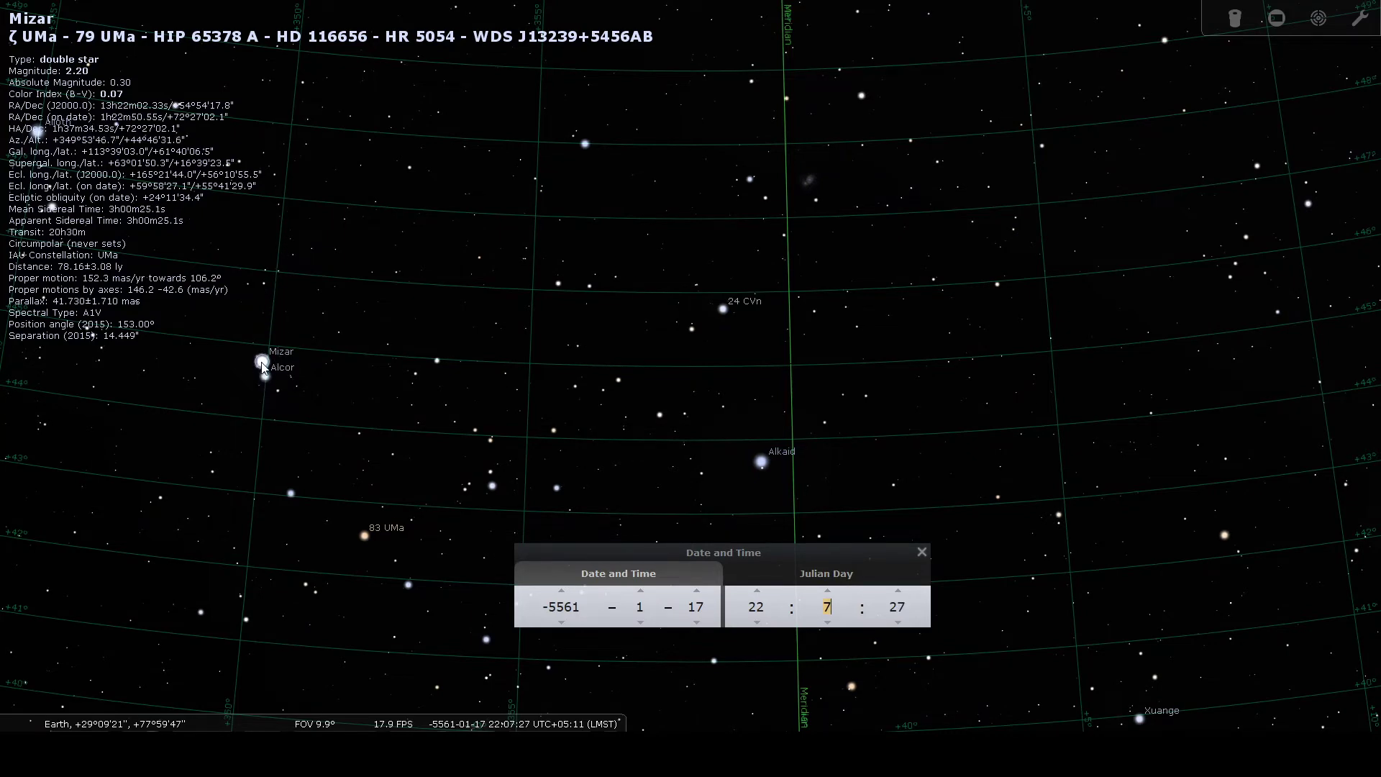
scroll(266, 368, "down", 5)
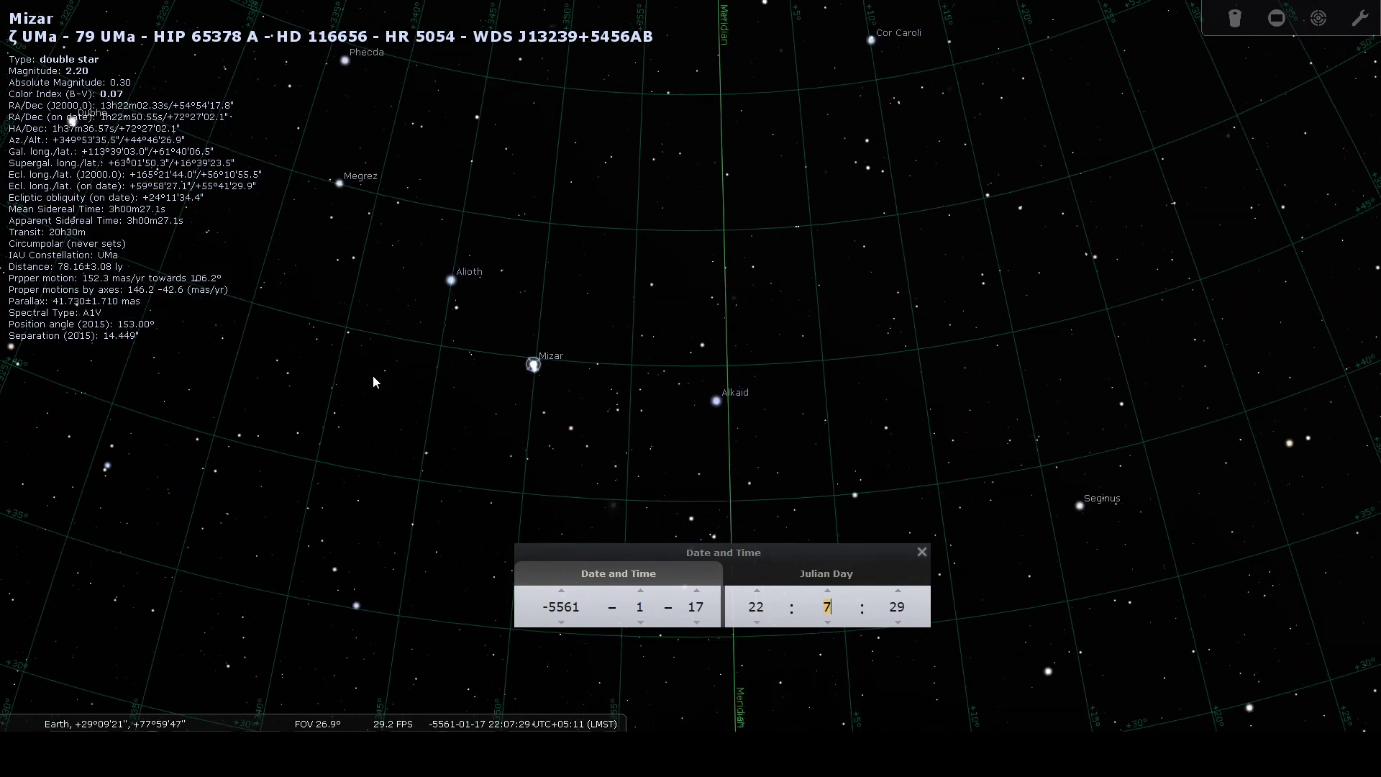
scroll(373, 377, "down", 3)
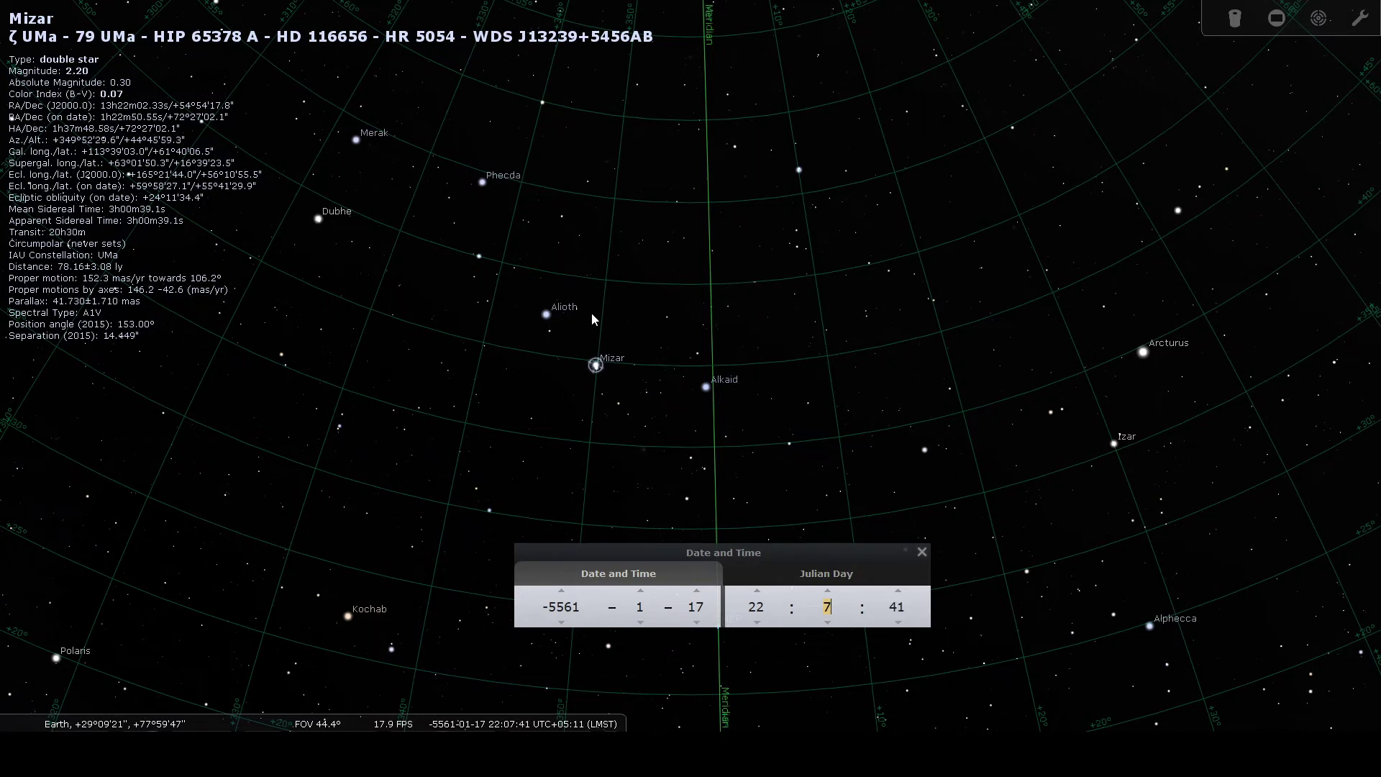
left_click(827, 591)
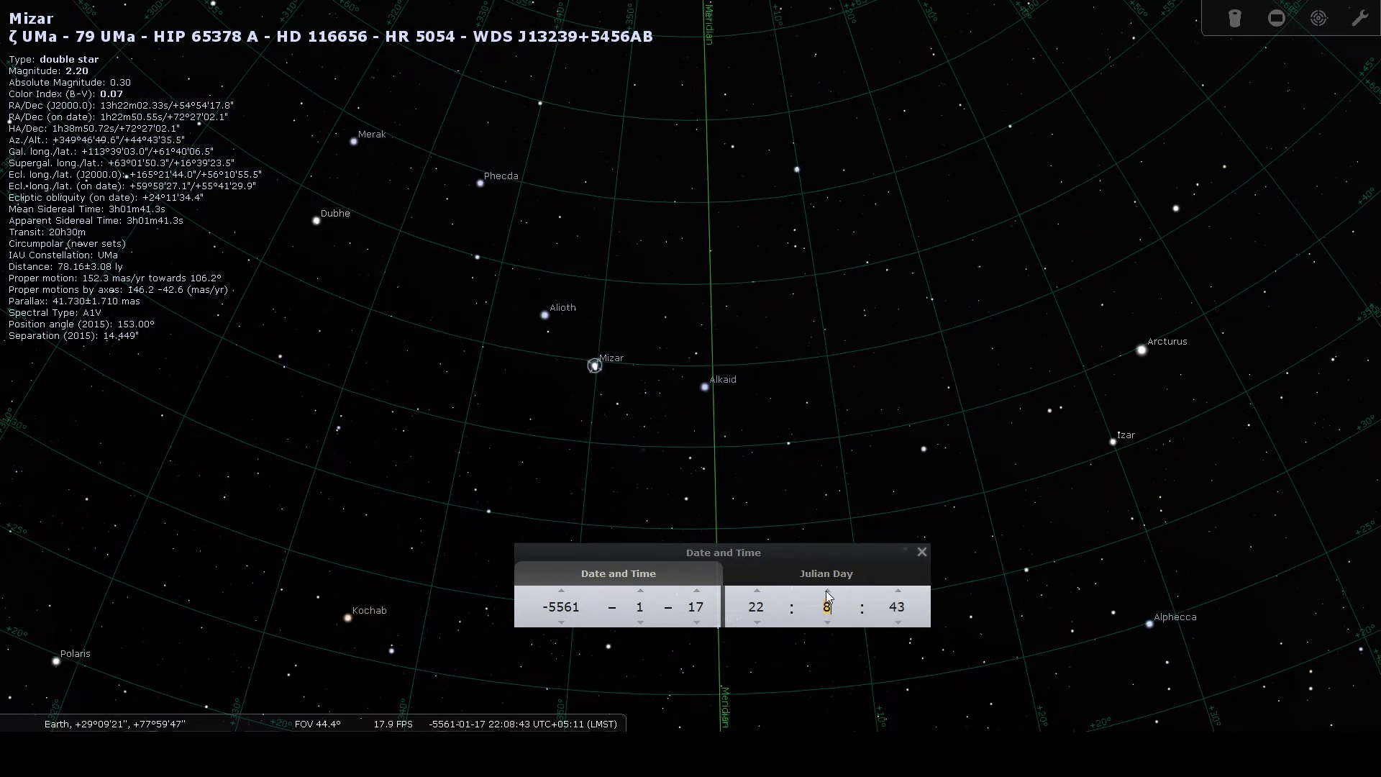
left_click_drag(827, 590, 828, 592)
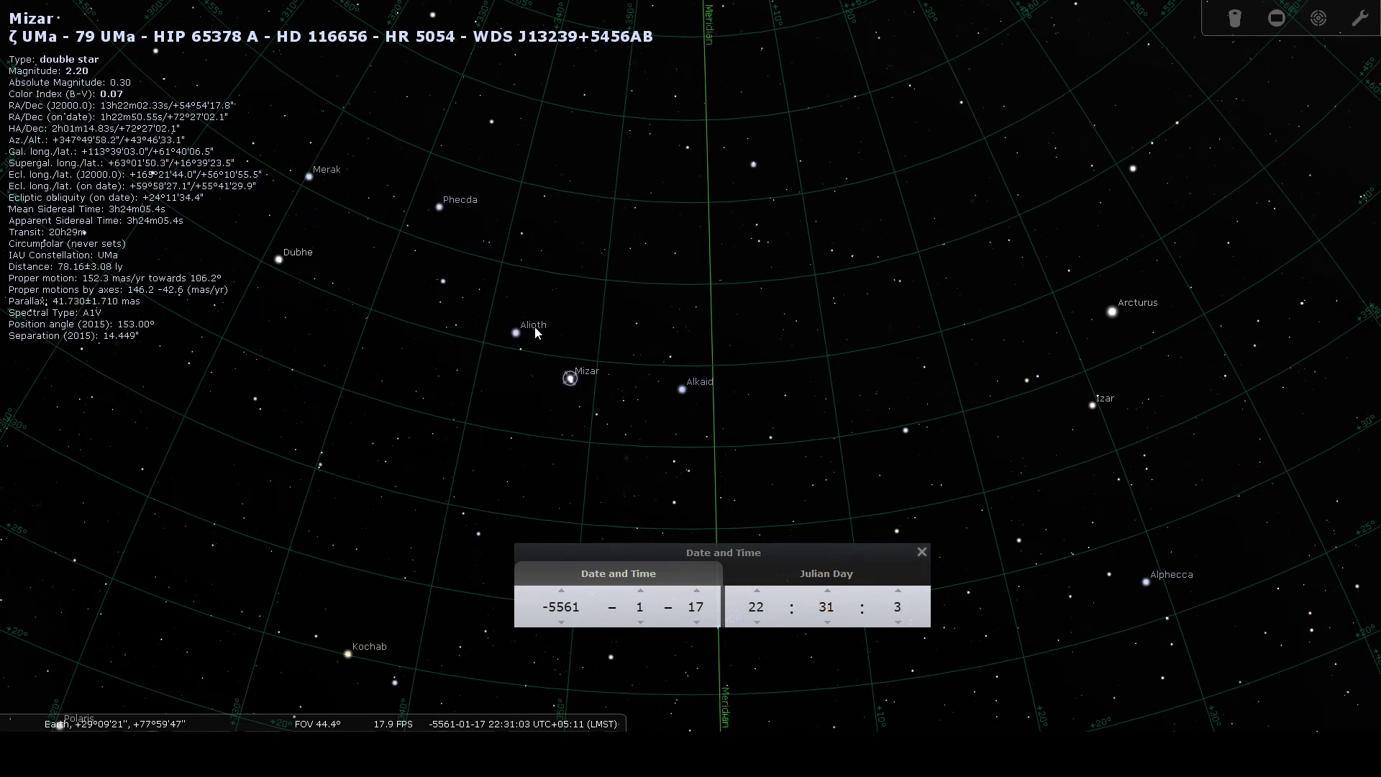
Inspect Mizar and Alcor up close, and advance the simulated time to 22:50
scroll(578, 385, "up", 3)
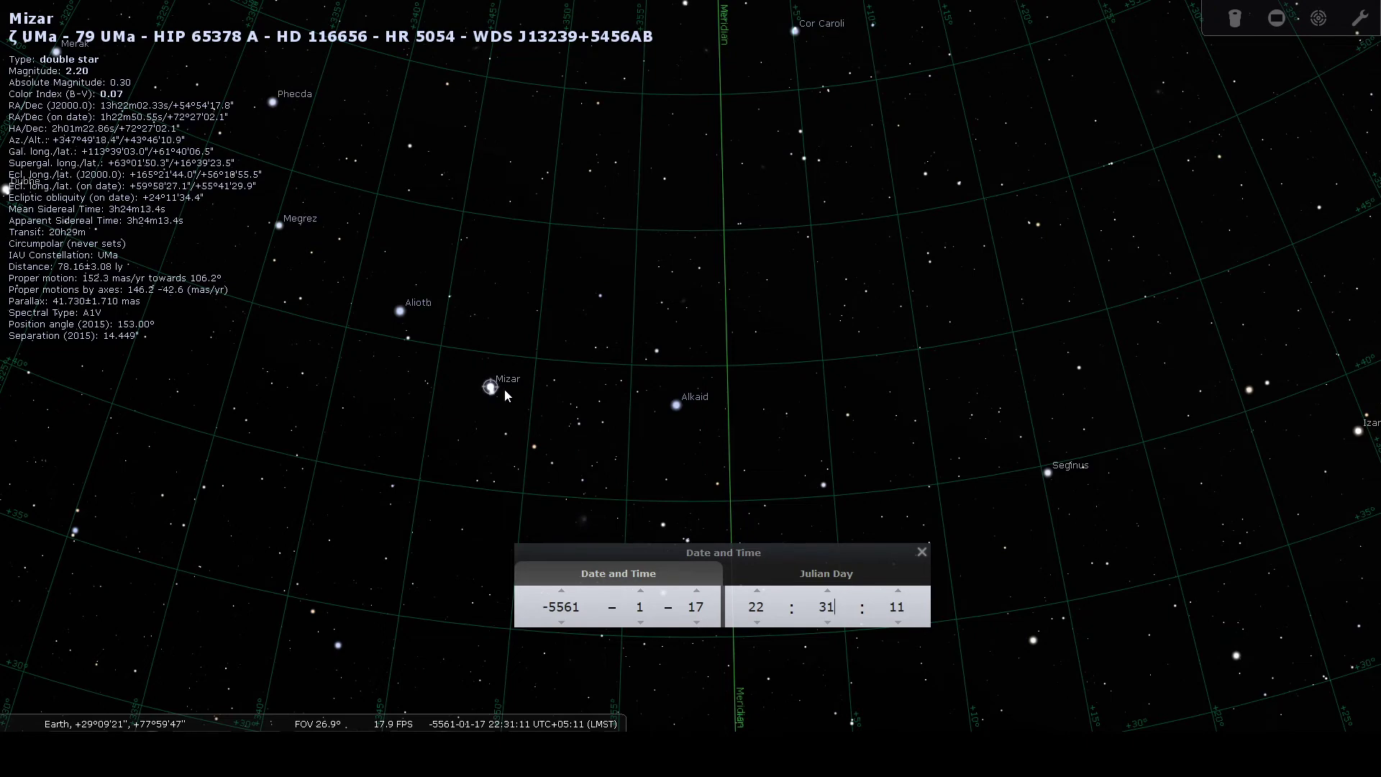
scroll(508, 391, "down", 3)
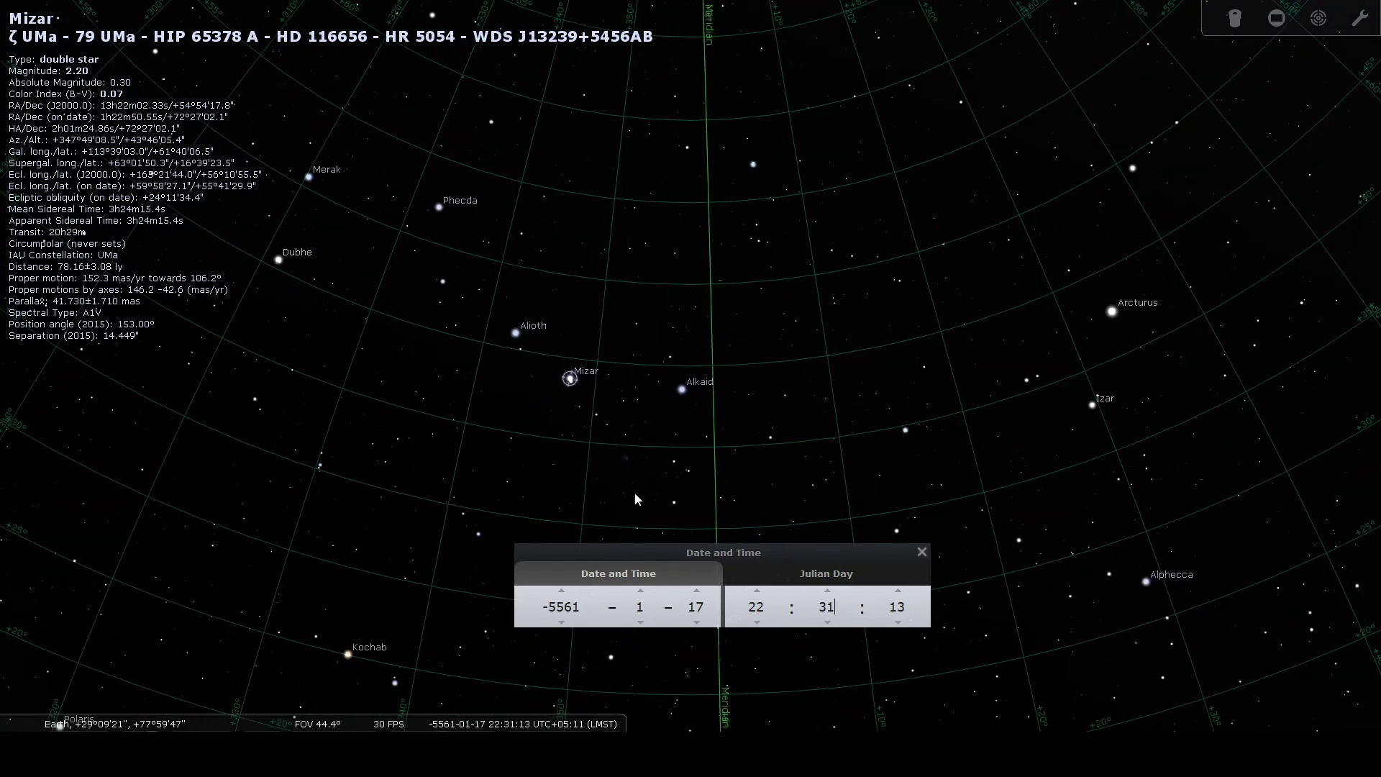
scroll(828, 594, "up", 7)
scroll(827, 590, "up", 12)
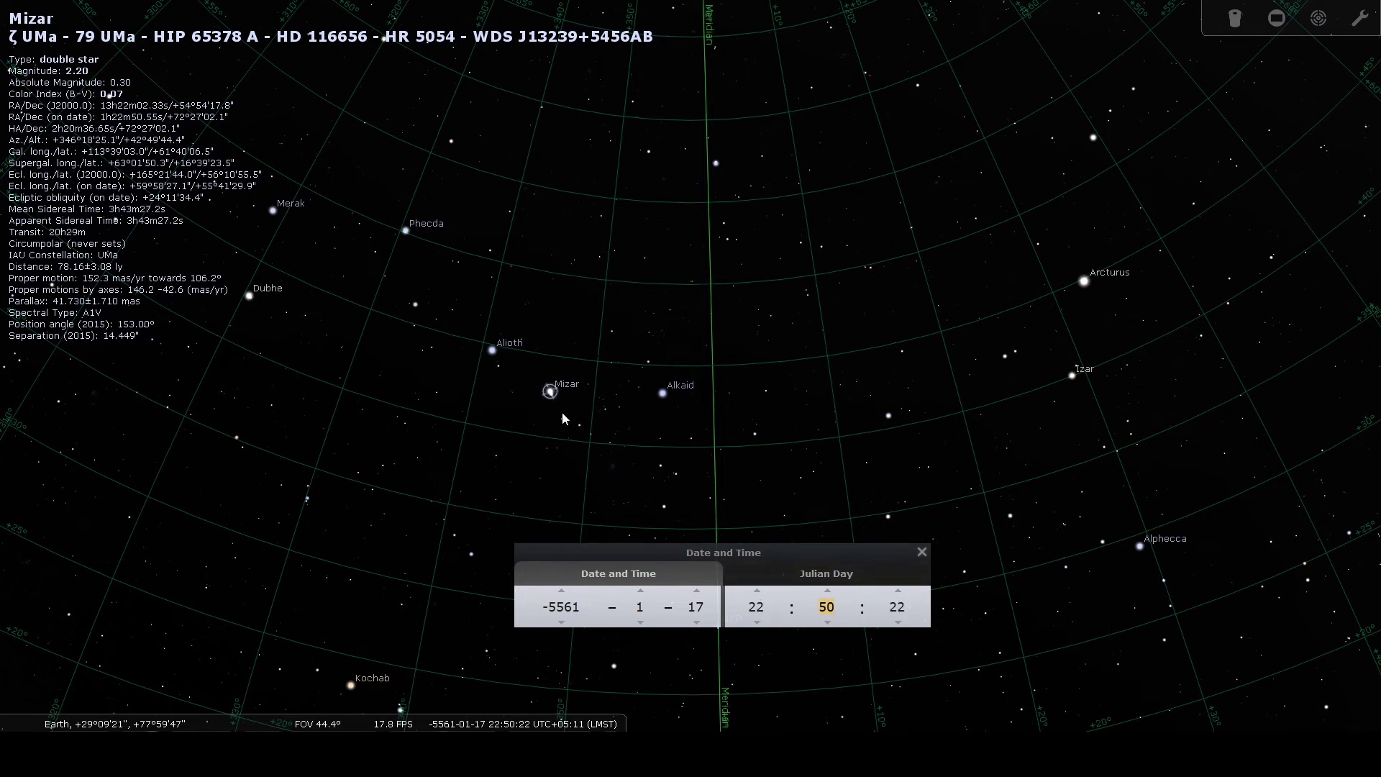
Set the simulated time back to 20:27 to bring Mizar close to the meridian again
left_click(757, 623)
left_click(757, 623)
left_click(757, 623)
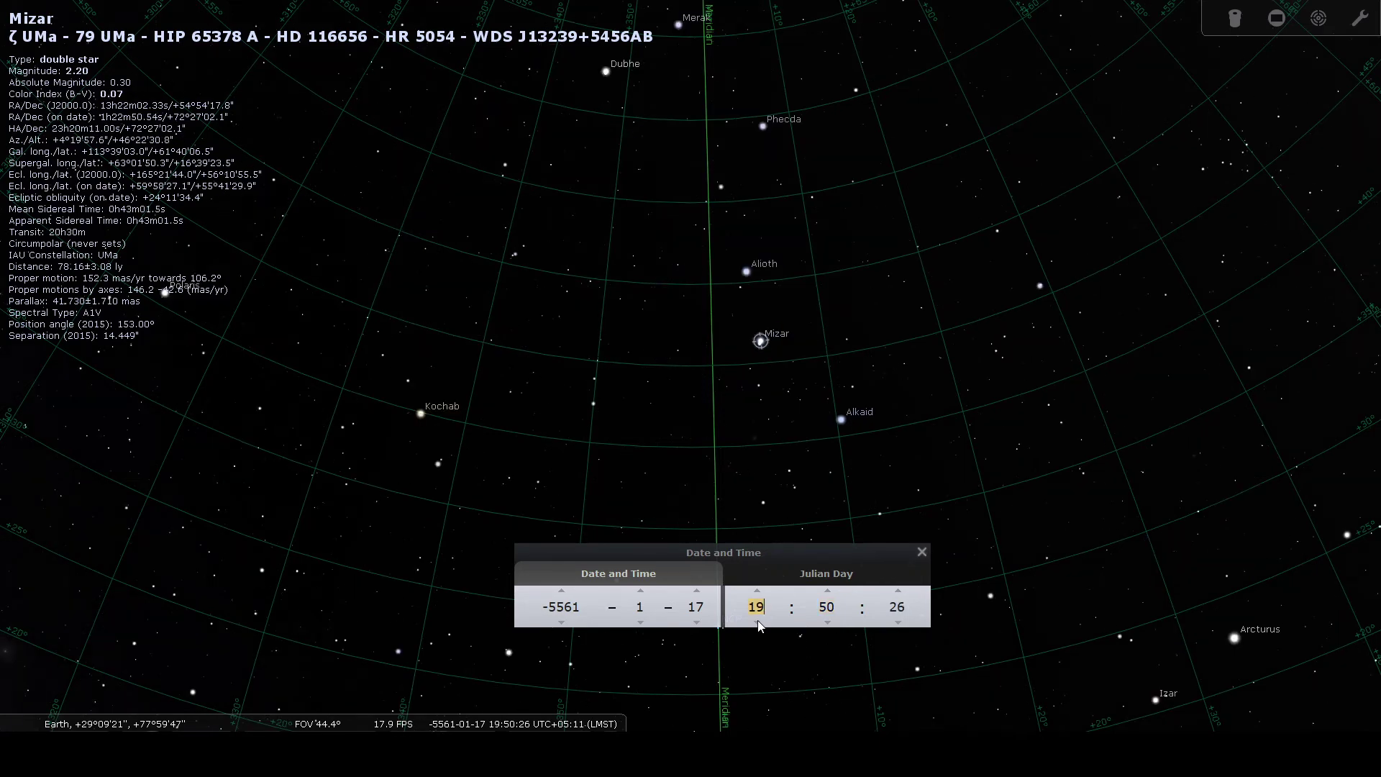
left_click(829, 590)
left_click(828, 591)
left_click(829, 591)
scroll(831, 592, "up", 13)
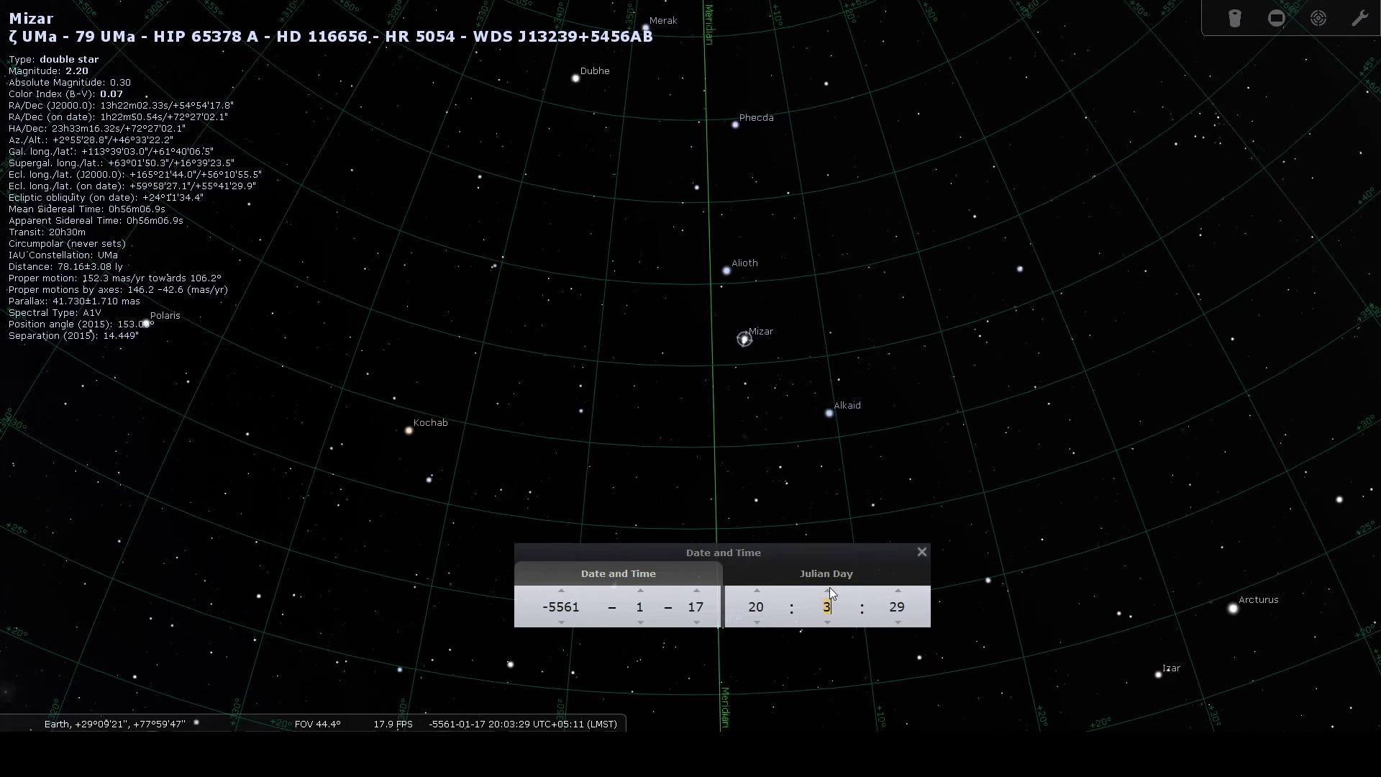
scroll(831, 593, "up", 13)
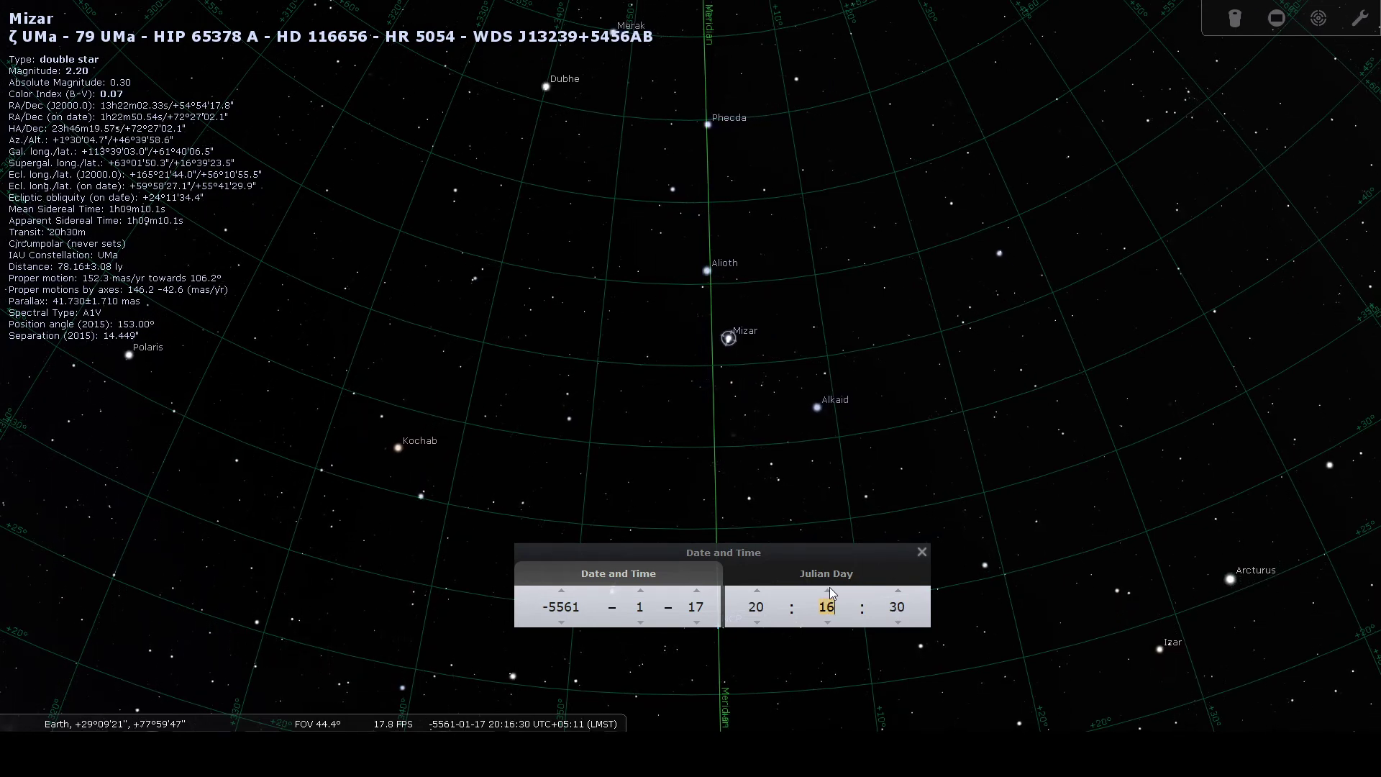
scroll(831, 592, "up", 8)
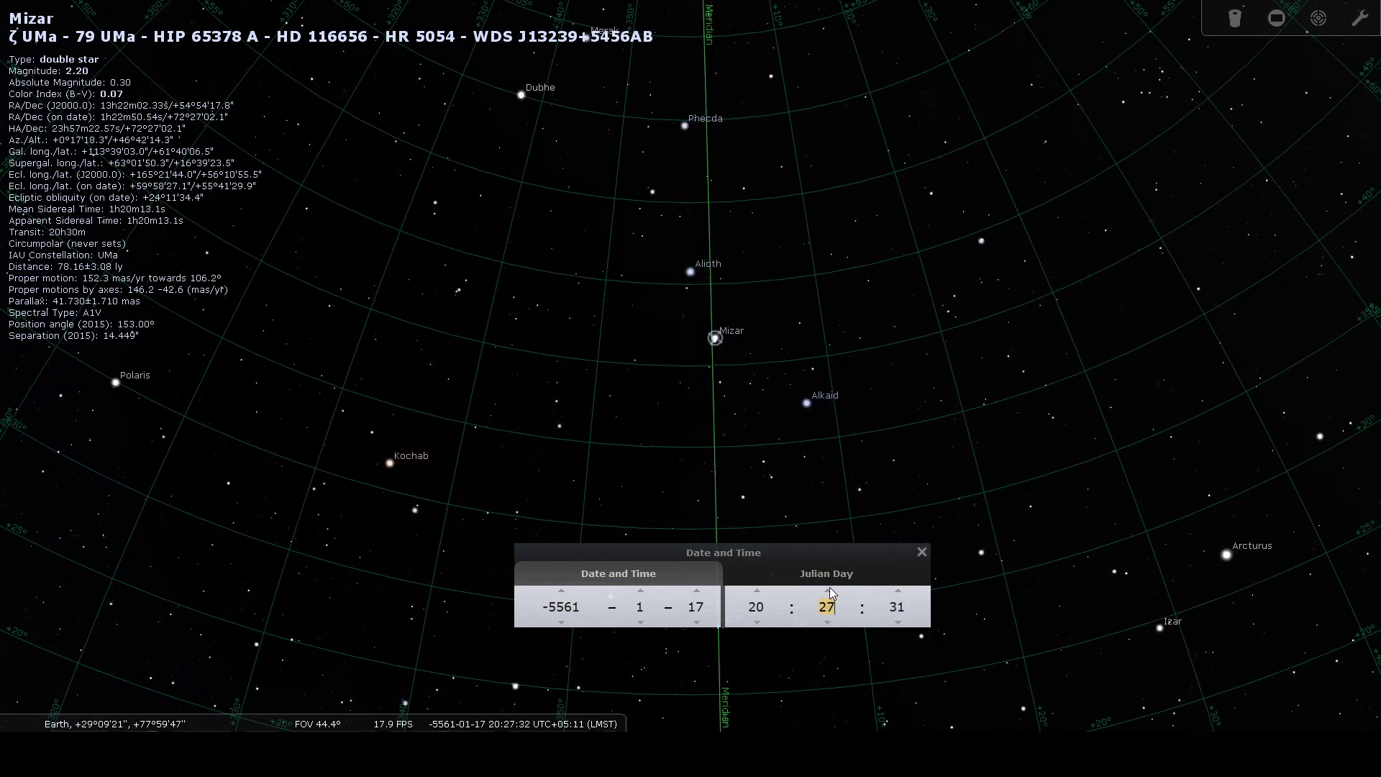
Examine Mizar and Alcor up close at the meridian, and advance the simulated time to 20:29
scroll(719, 391, "up", 6)
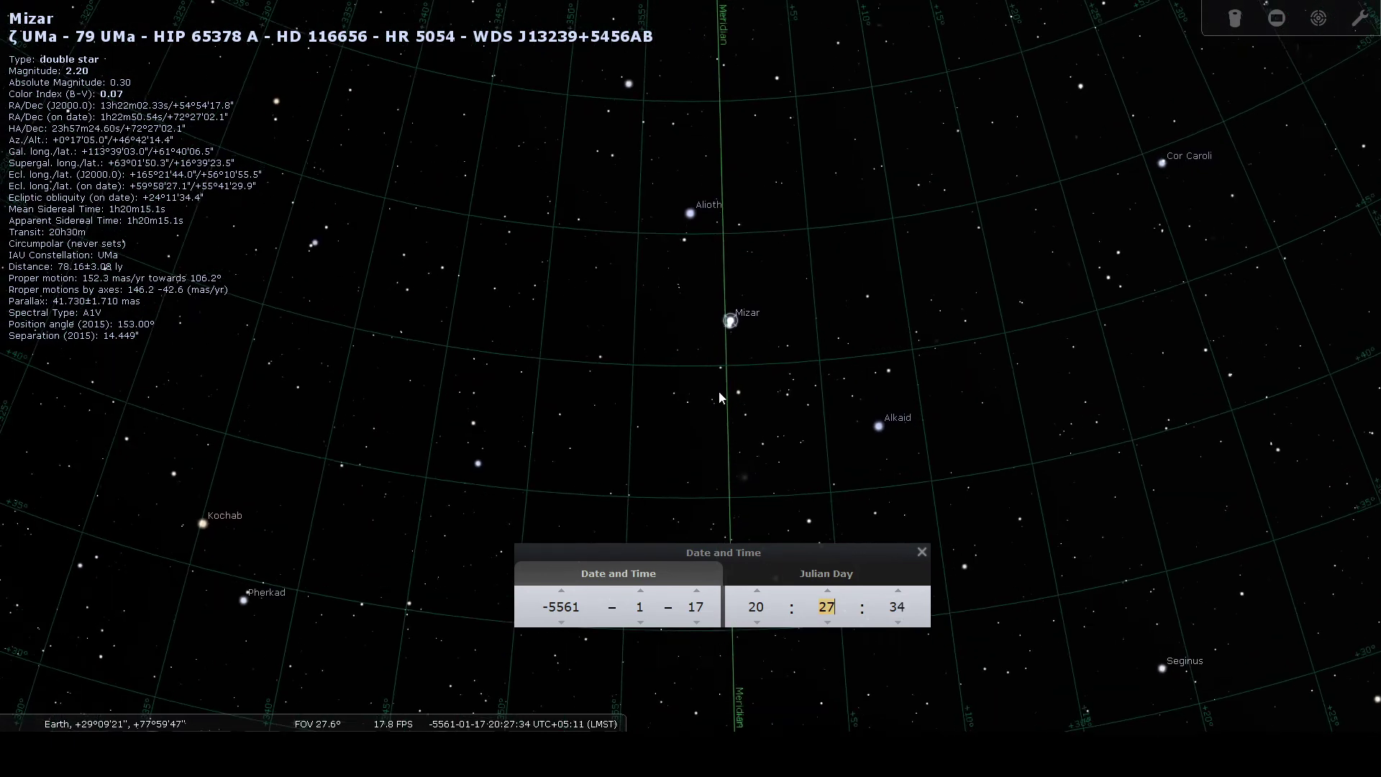
scroll(720, 392, "up", 2)
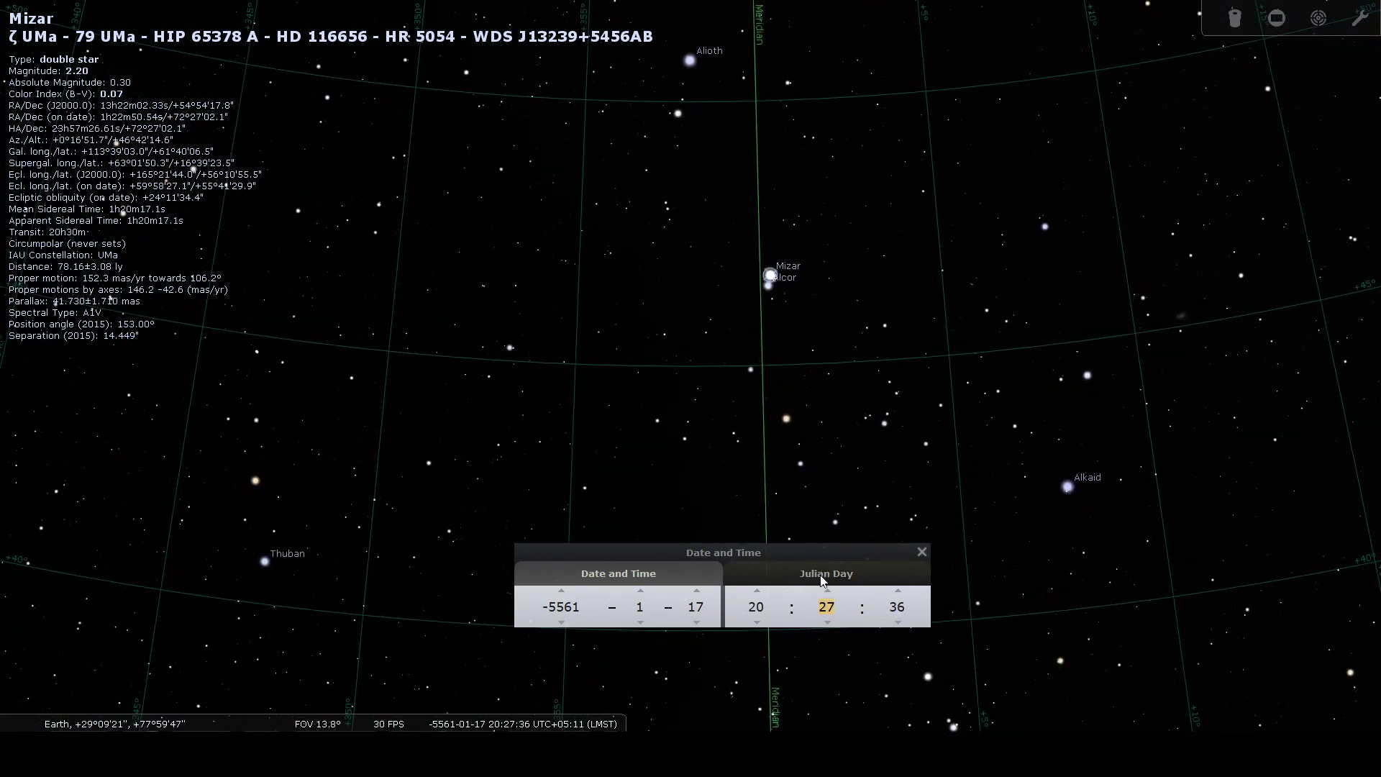
scroll(828, 595, "up", 1)
scroll(728, 282, "up", 2)
scroll(813, 605, "up", 1)
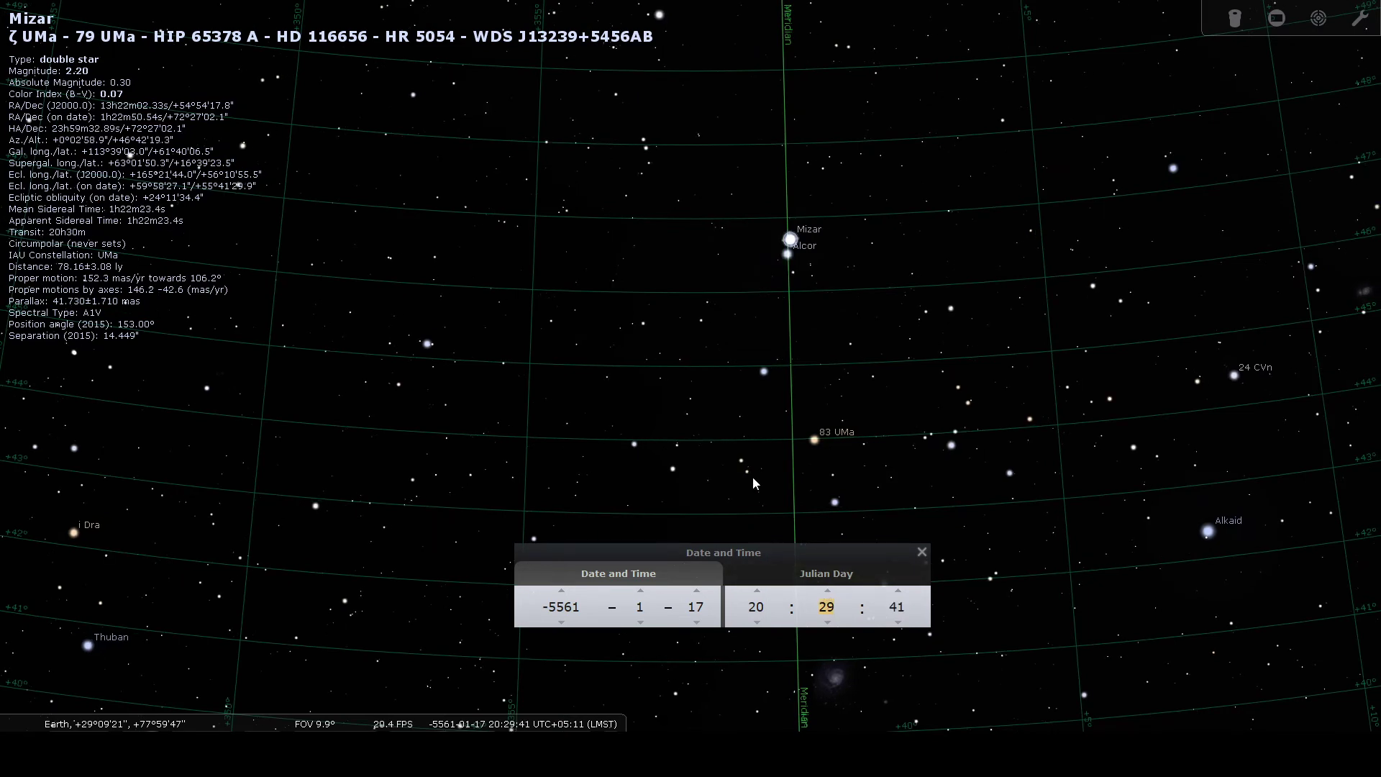
Advance the simulated time to 23:29 and compare the positions of Mizar and Alcor away from the meridian
scroll(744, 439, "down", 7)
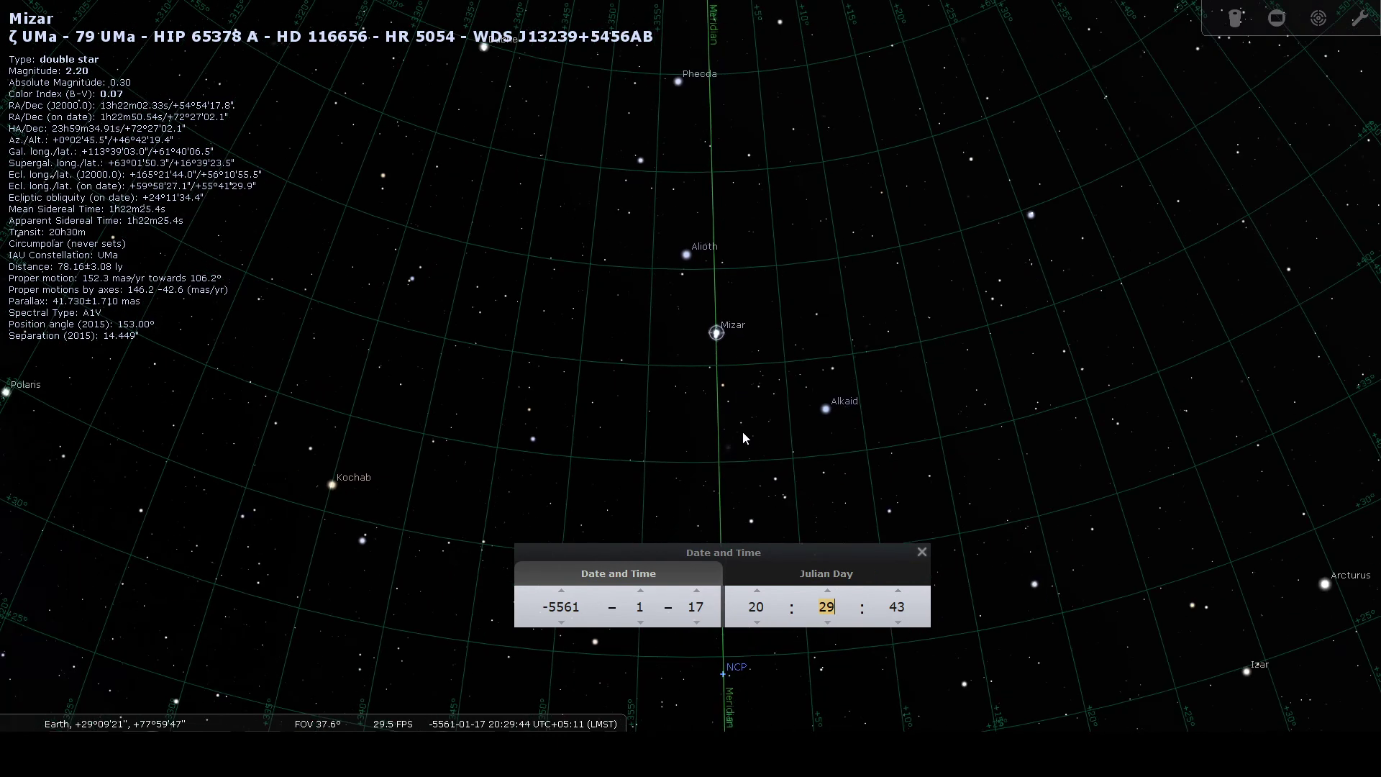
scroll(757, 604, "up", 2)
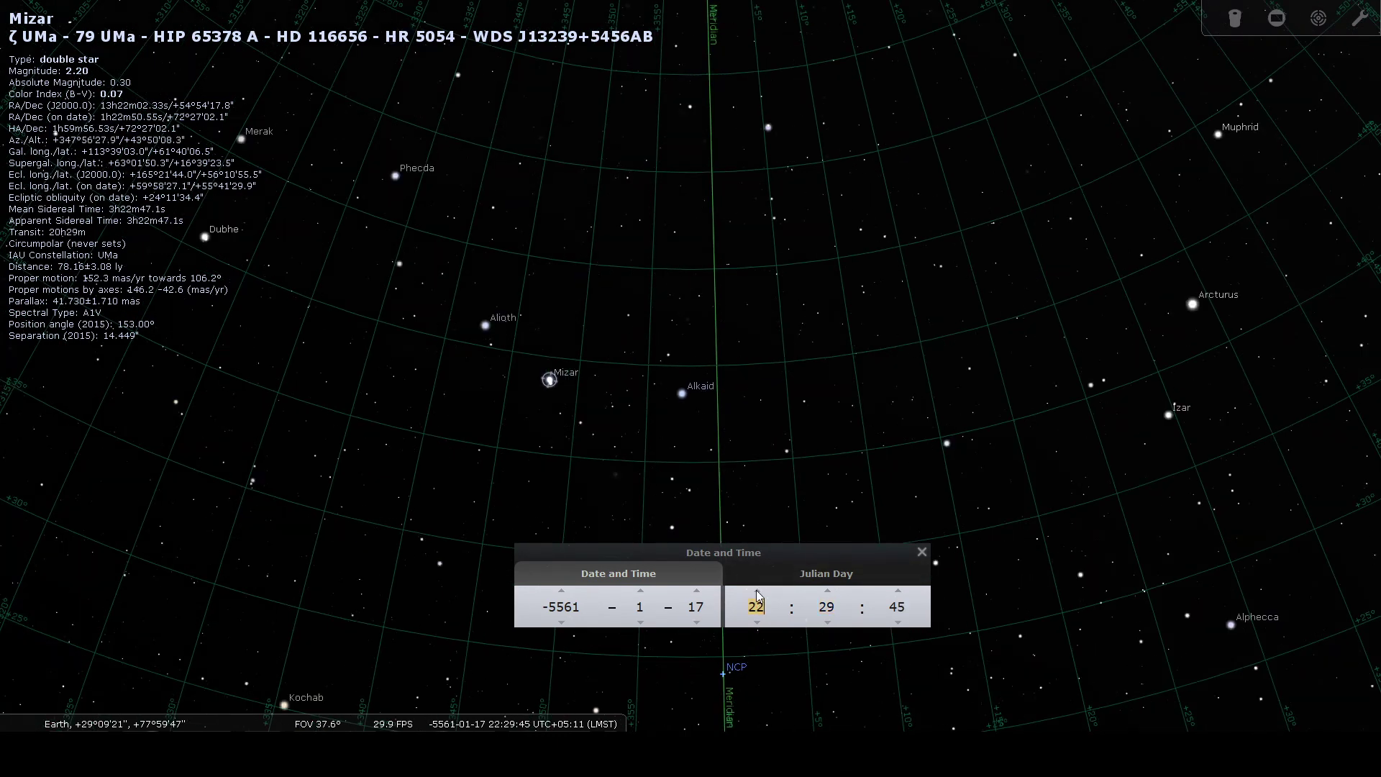
scroll(757, 604, "up", 1)
scroll(442, 454, "up", 2)
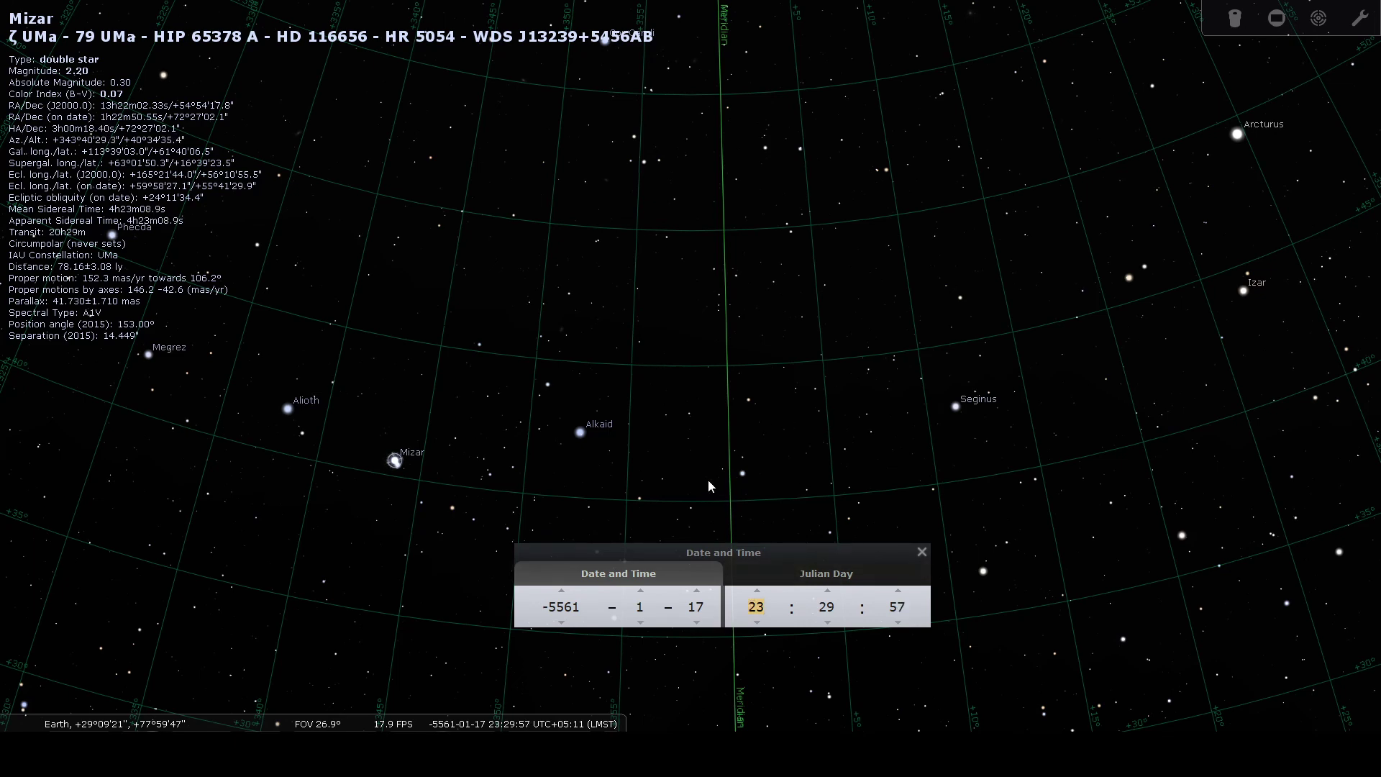
scroll(706, 473, "down", 3)
scroll(706, 470, "down", 1)
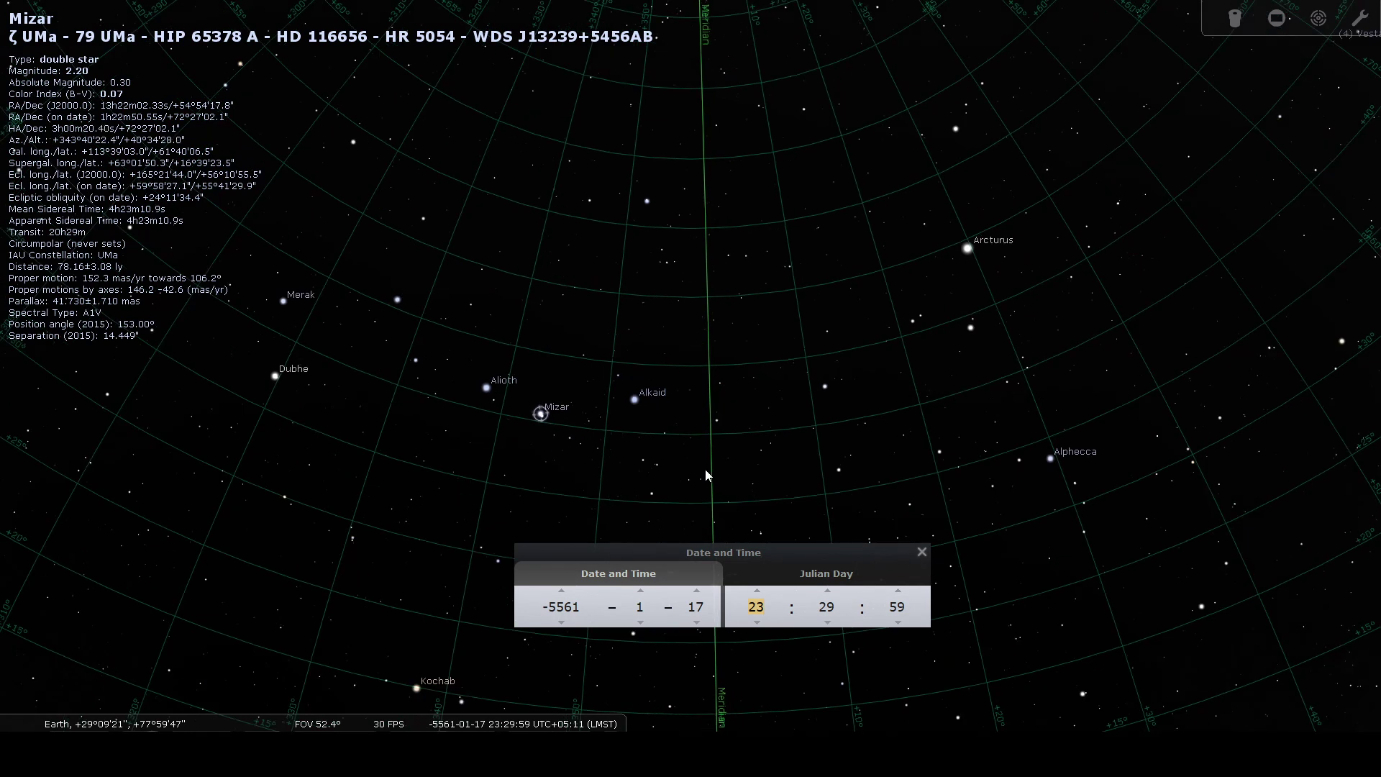